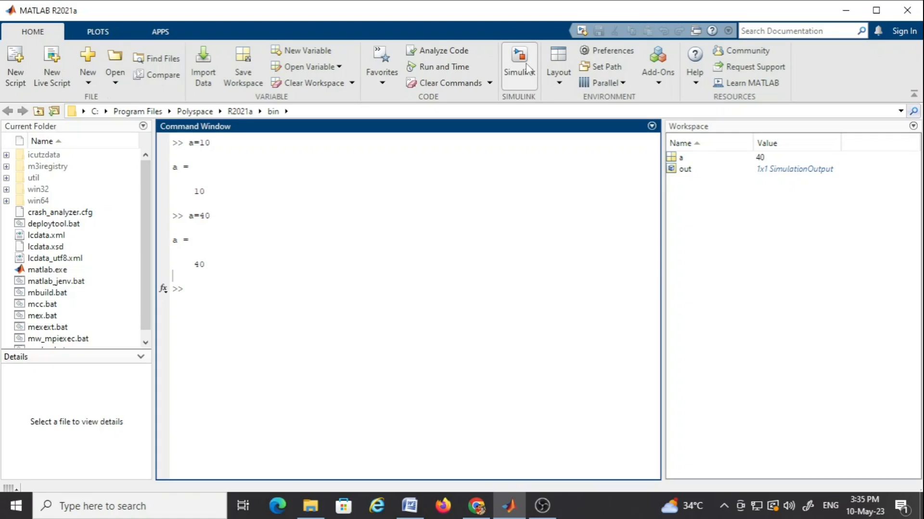
Step: Create a blank Simulink model from the start page
mouse_move(235, 289)
mouse_move(319, 243)
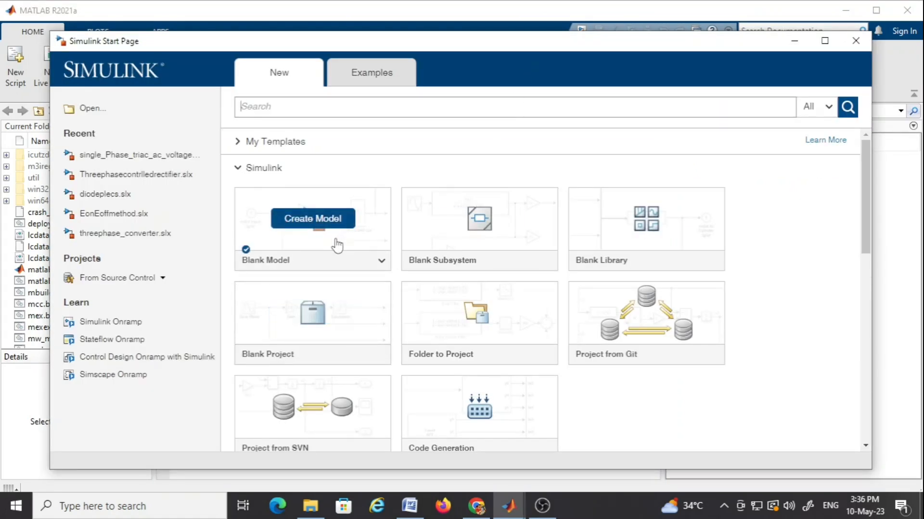
left_click(337, 246)
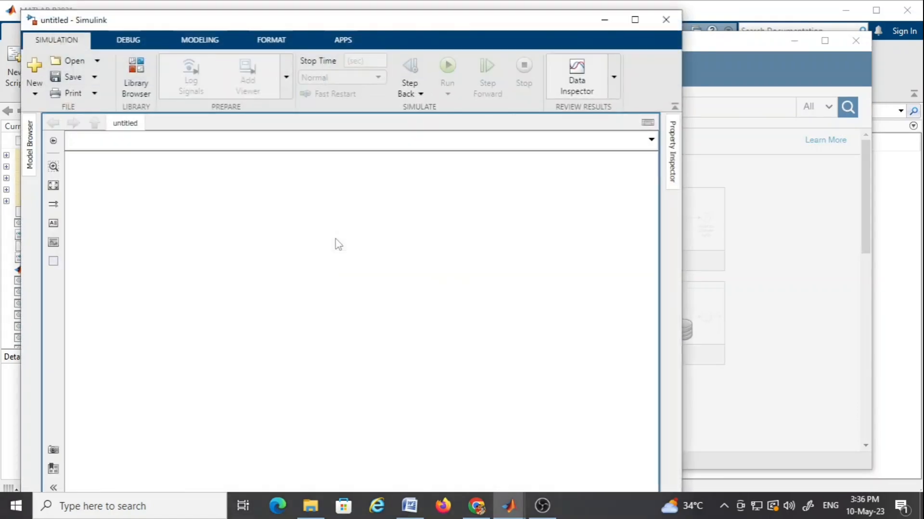
Step: Find the powergui block in the block library and add it to the upper part of the empty model canvas
left_click(137, 84)
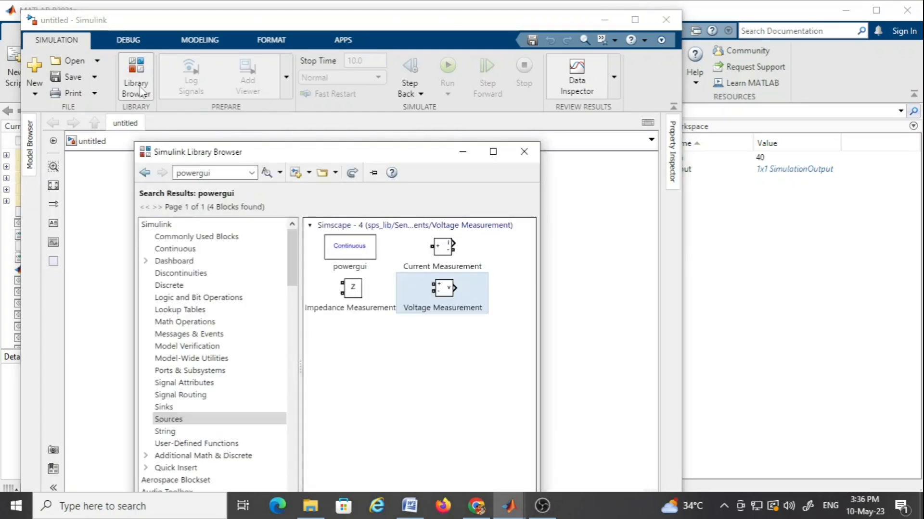
double_click(215, 174)
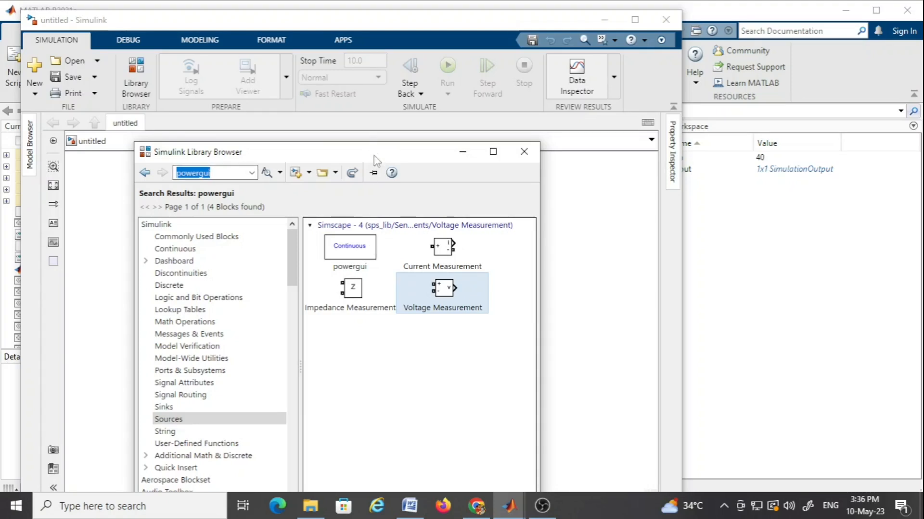
left_click_drag(375, 160, 300, 156)
left_click(163, 169)
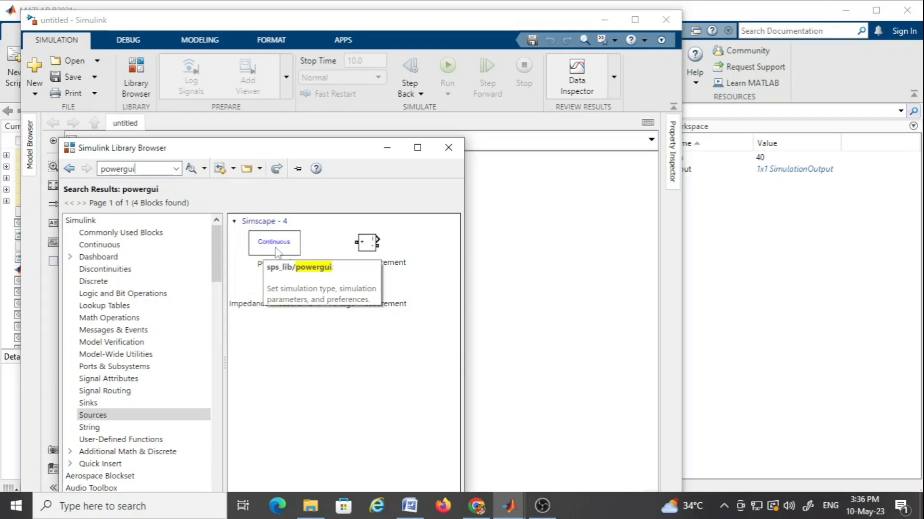
left_click_drag(277, 252, 211, 232)
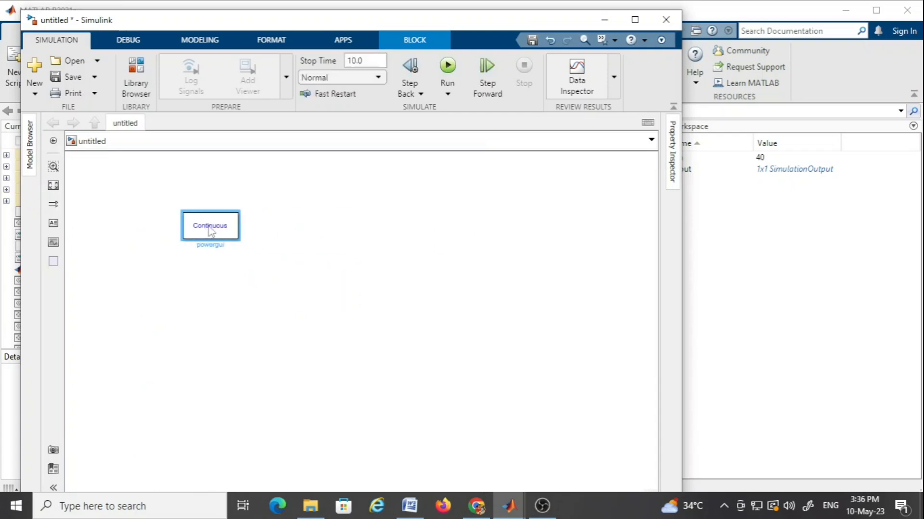
Step: Browse the block library to Simscape, Electrical, Specialized Power Systems, Power Electronics
left_click(145, 88)
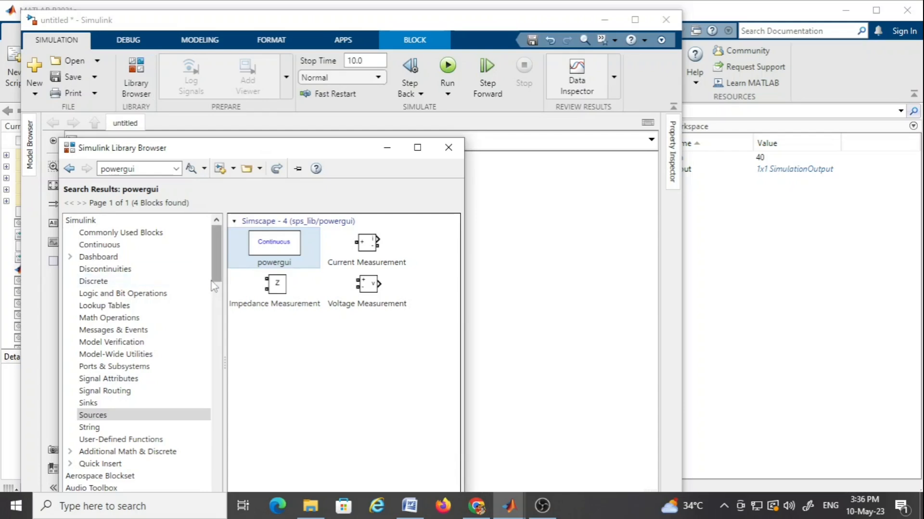
left_click_drag(216, 270, 232, 398)
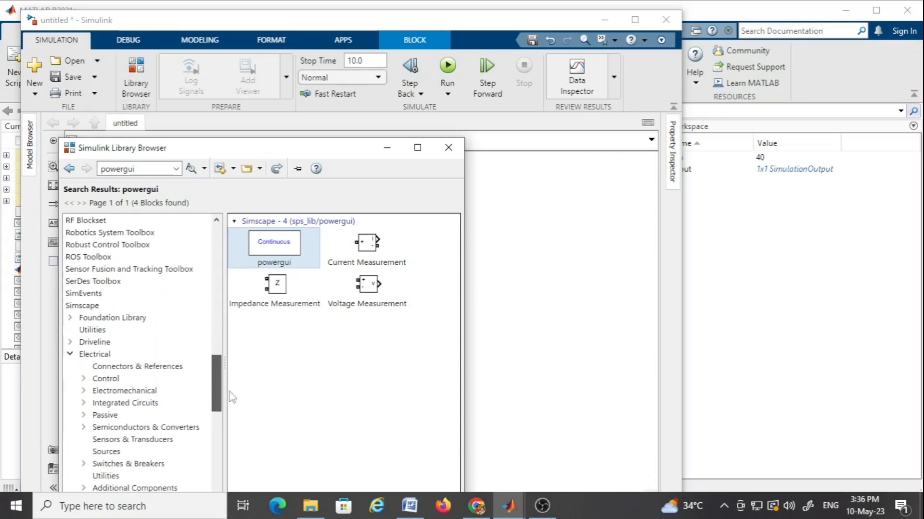
left_click(92, 305)
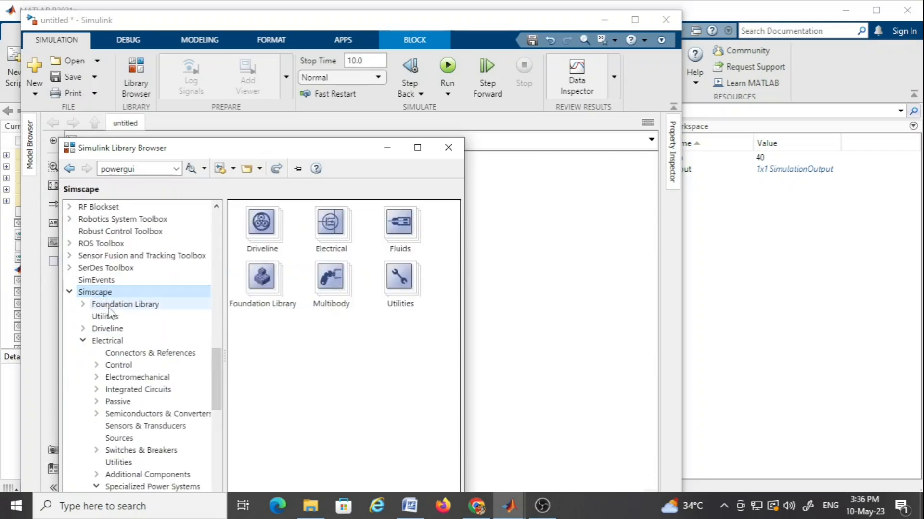
left_click(108, 343)
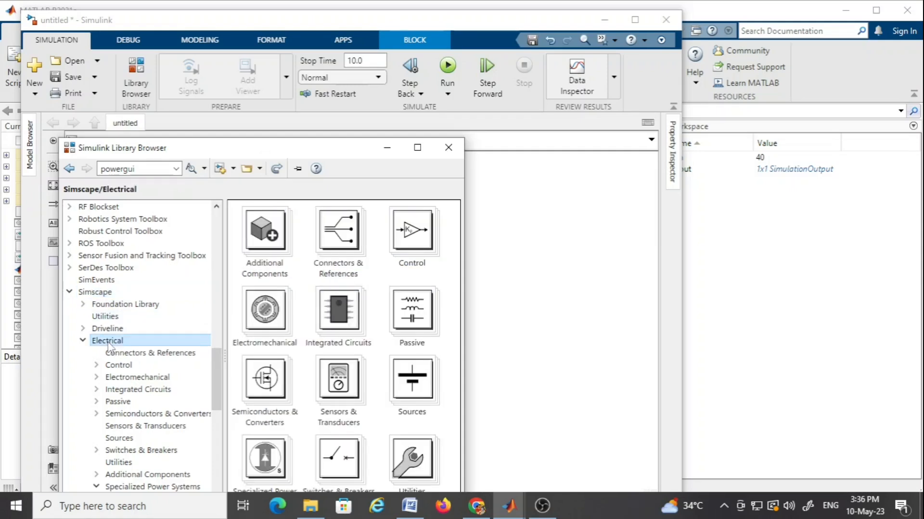
scroll(109, 345, "down", 3)
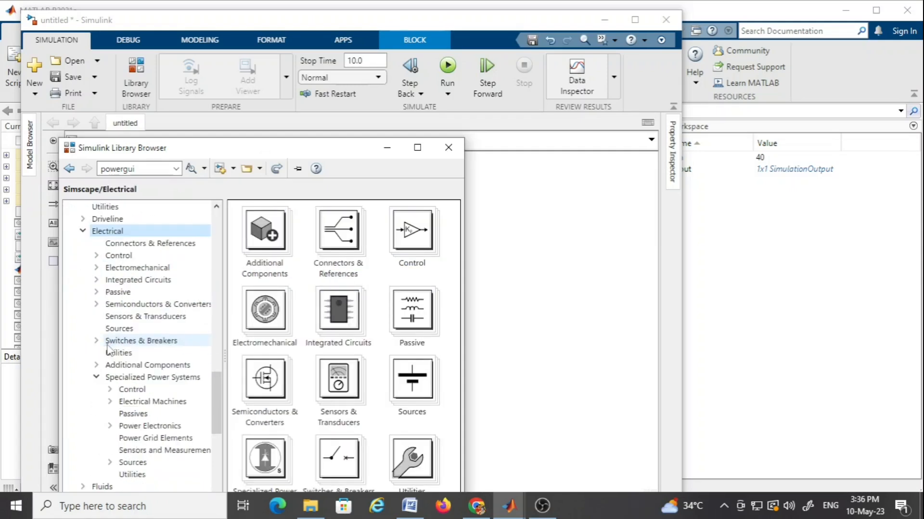
left_click(141, 378)
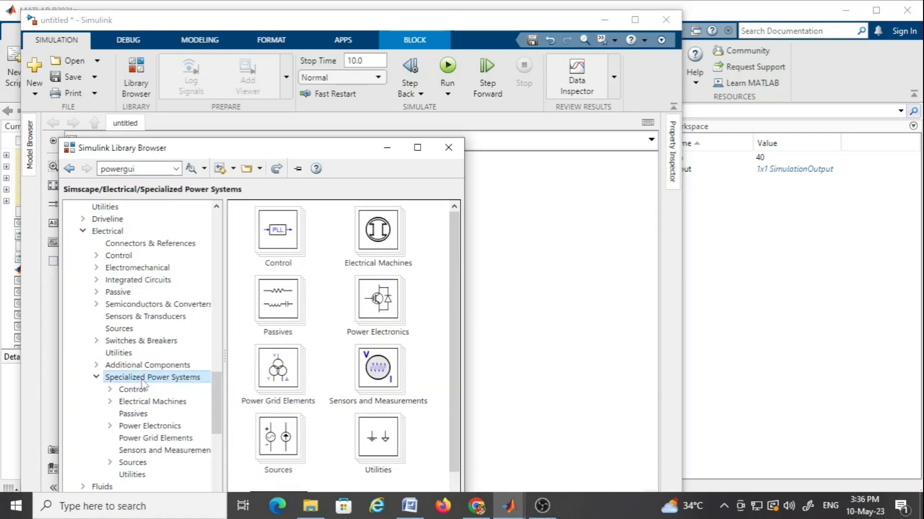
scroll(143, 383, "down", 2)
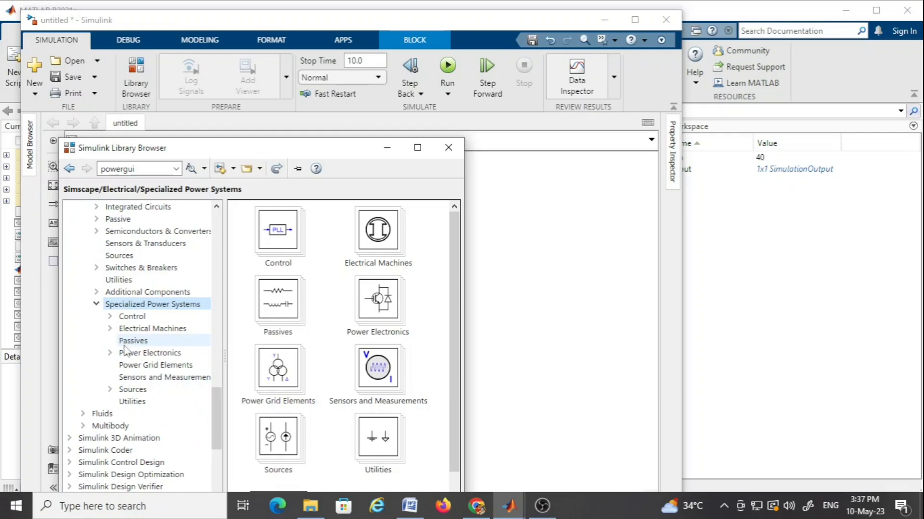
left_click(129, 353)
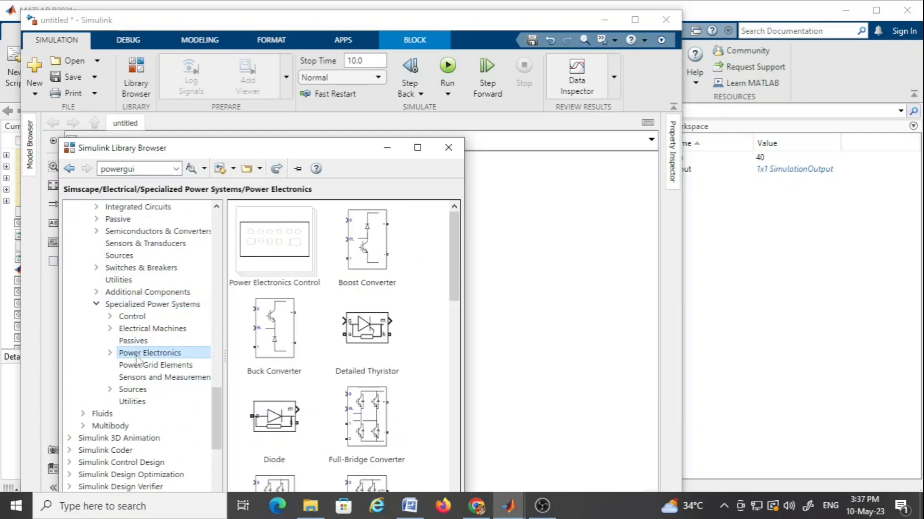
Step: Add a Thyristor block from the Power Electronics library and place it level with powergui, on its right
scroll(139, 361, "down", 1)
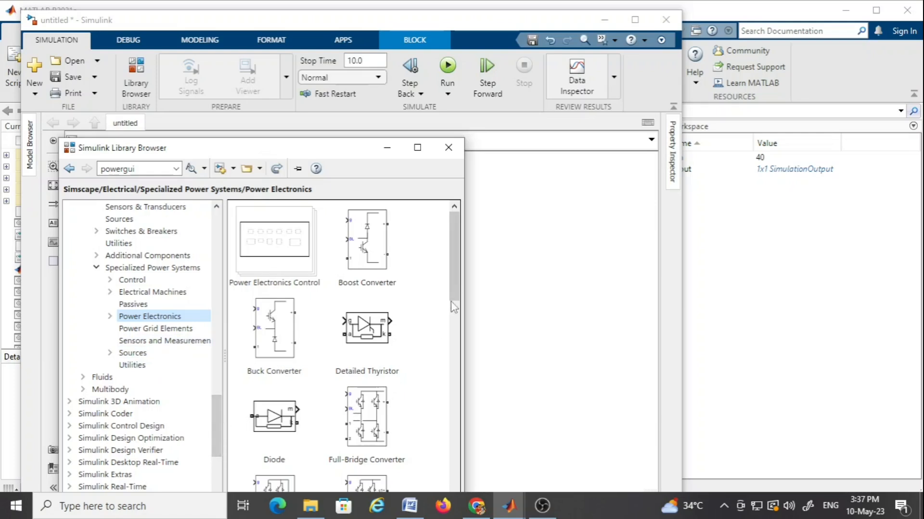
scroll(445, 363, "down", 5)
left_click_drag(444, 361, 453, 442)
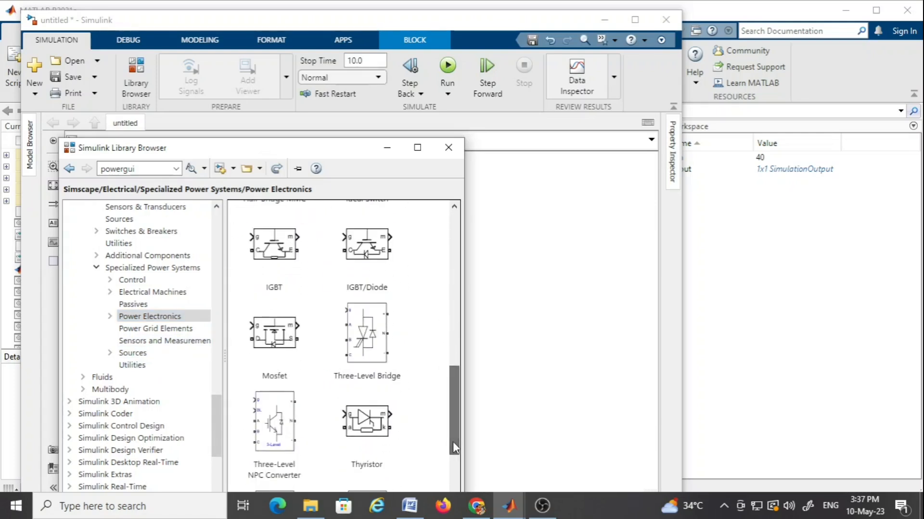
left_click(364, 429)
left_click_drag(364, 429, 326, 271)
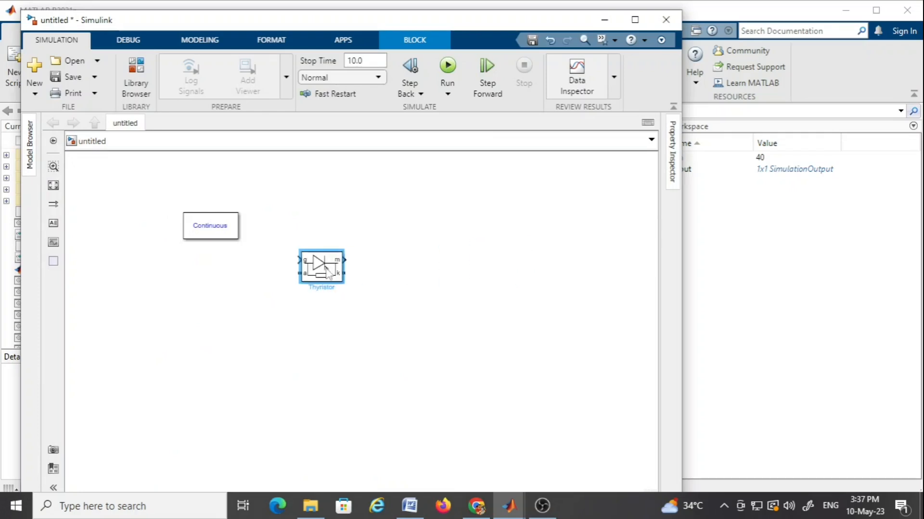
left_click(412, 275)
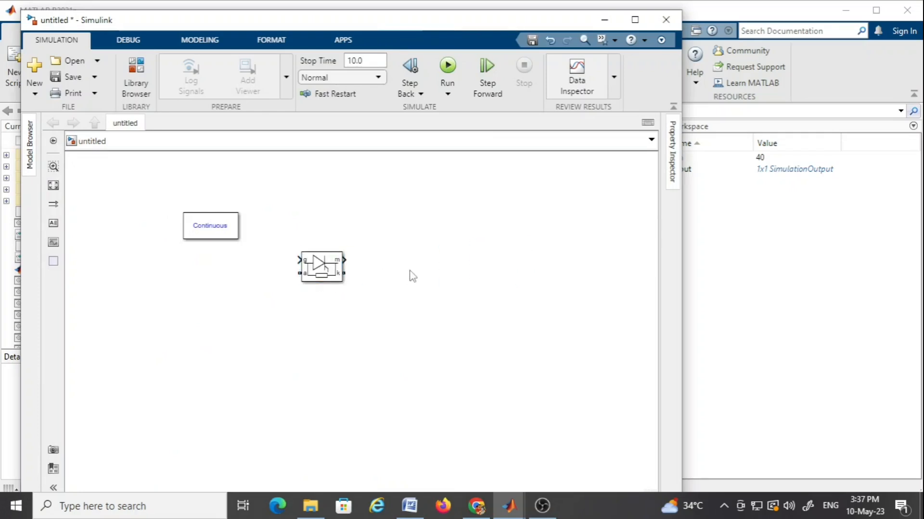
left_click_drag(317, 275, 345, 235)
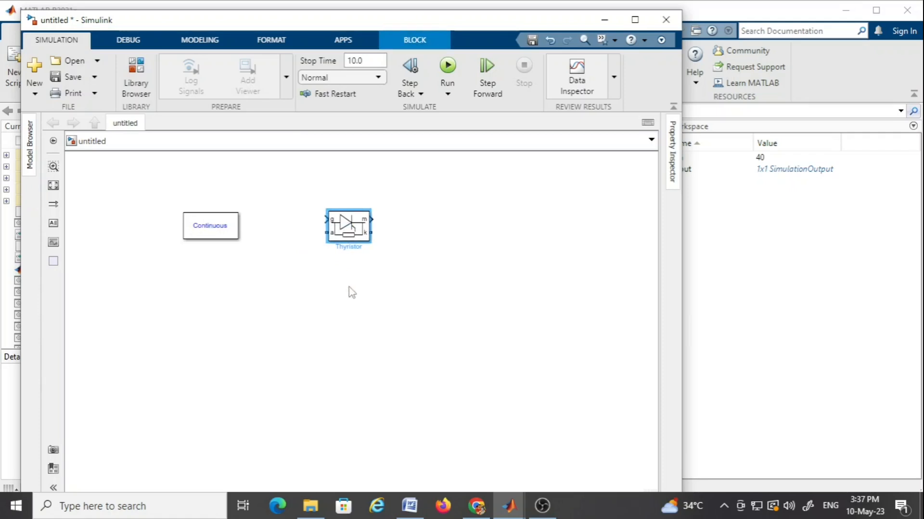
left_click(399, 270)
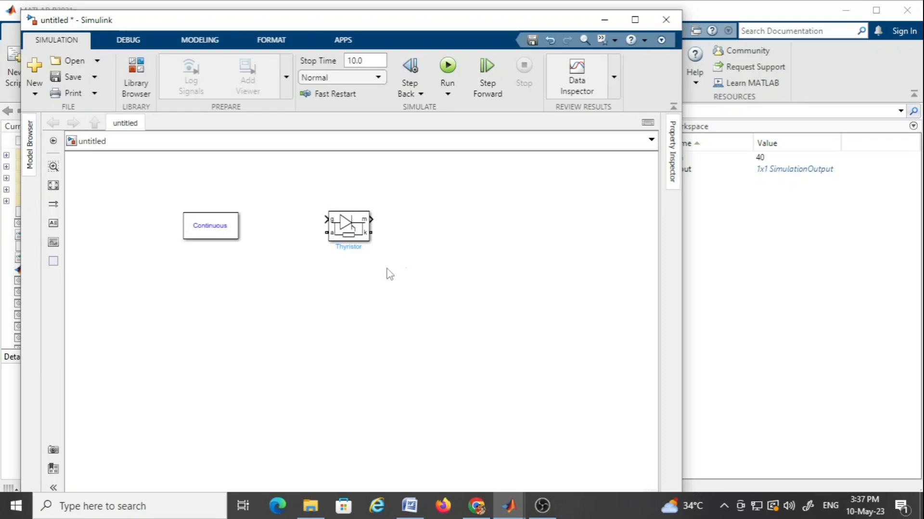
Step: Add an AC Voltage Source from the Specialized Power Systems Sources library below the powergui block
left_click(136, 84)
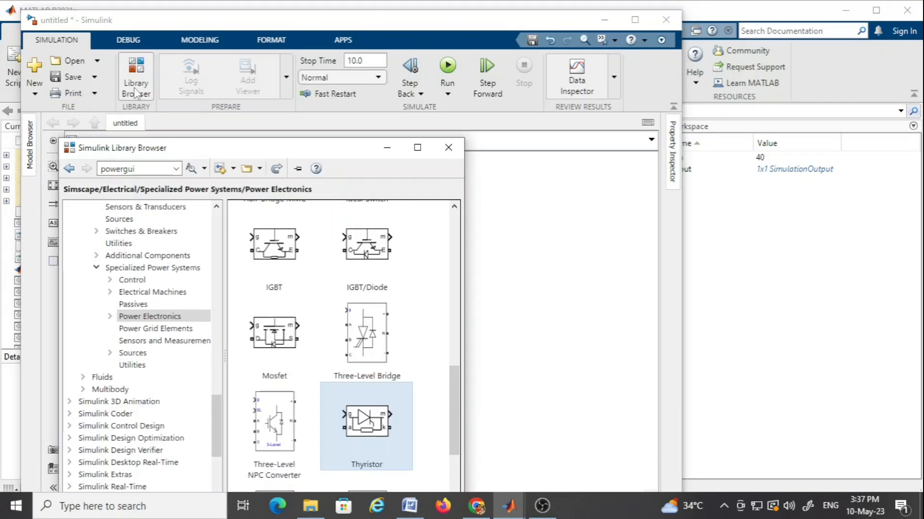
left_click(133, 353)
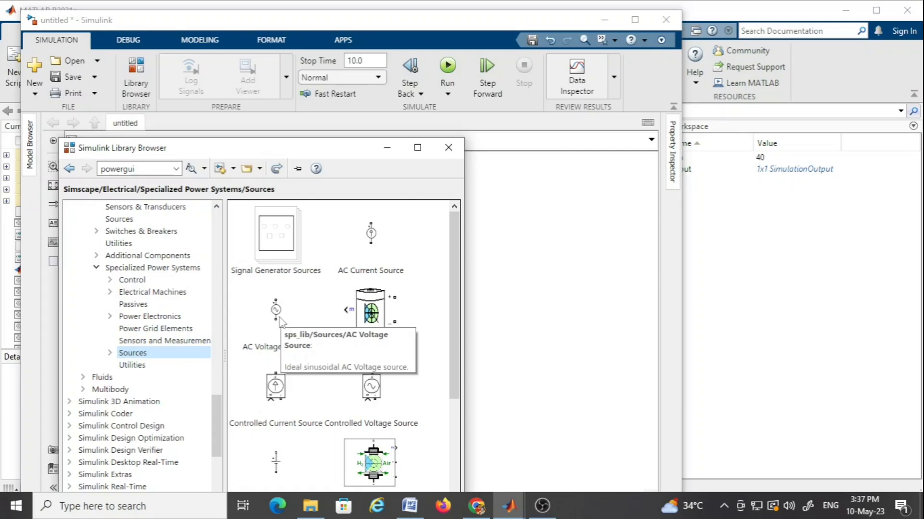
left_click_drag(278, 313, 248, 310)
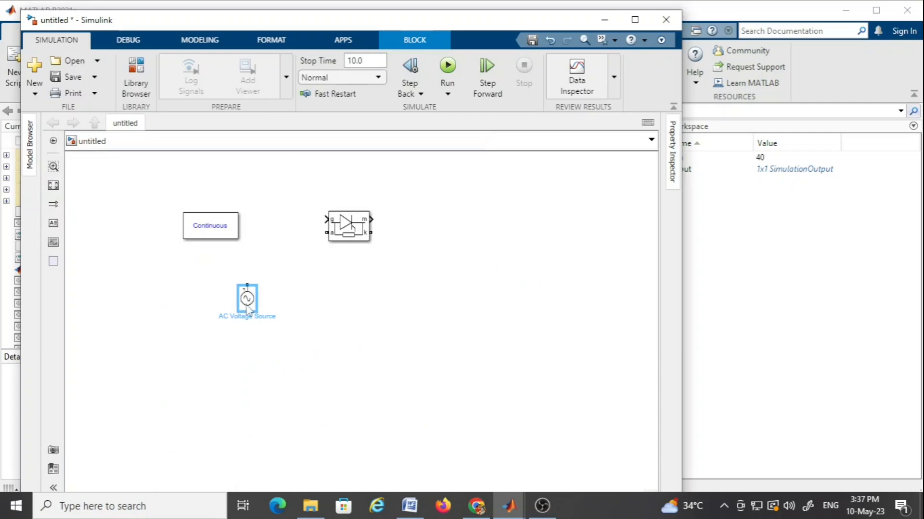
left_click(309, 291)
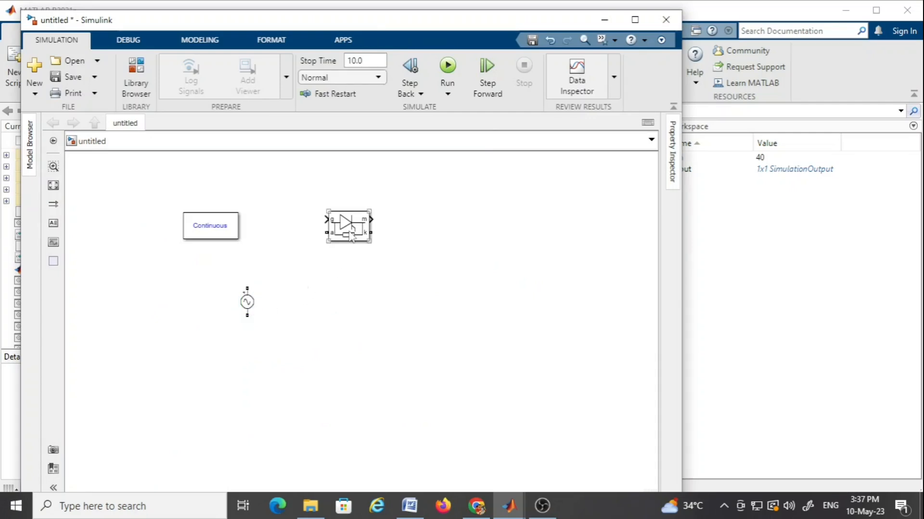
Step: Add a Parallel RLC Branch from the Specialized Power Systems Passives library to the right of the thyristor
left_click(137, 77)
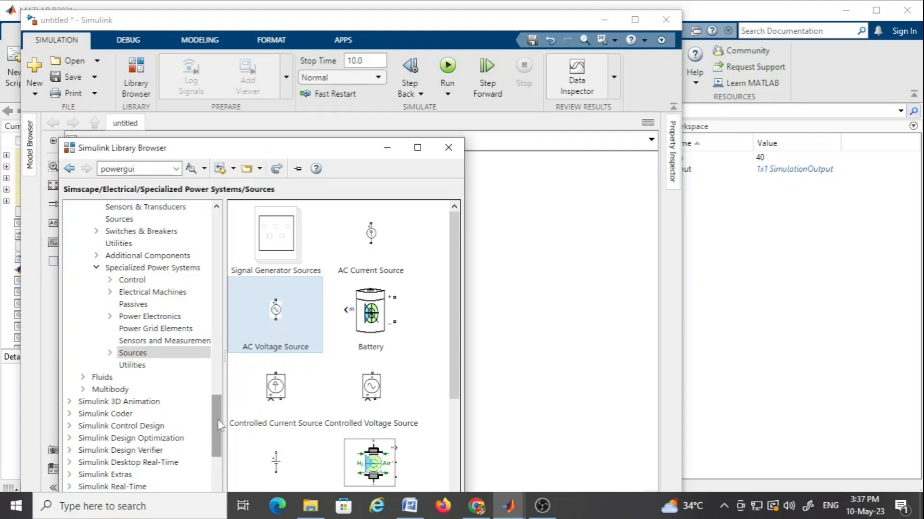
left_click(144, 316)
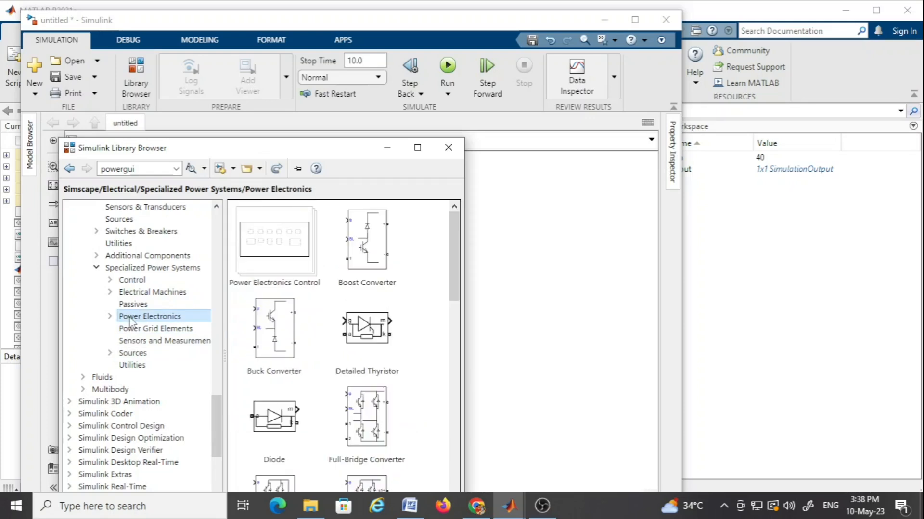
left_click(132, 305)
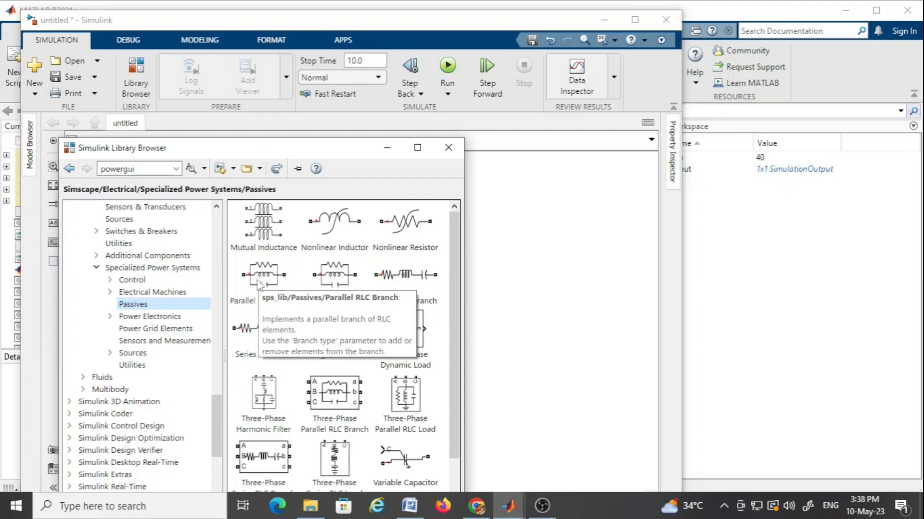
left_click_drag(263, 285, 500, 255)
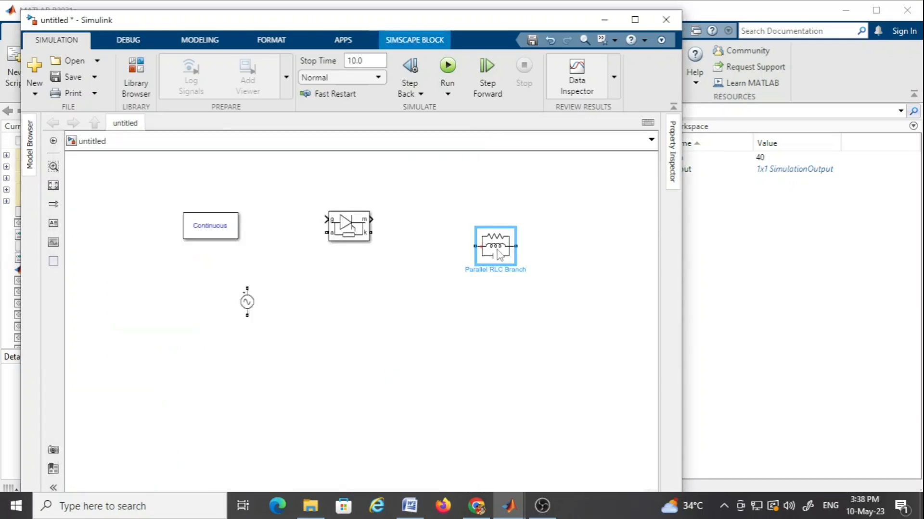
left_click(457, 280)
Step: Set the Parallel RLC Branch to branch type R with a resistance of 10 ohms
double_click(500, 257)
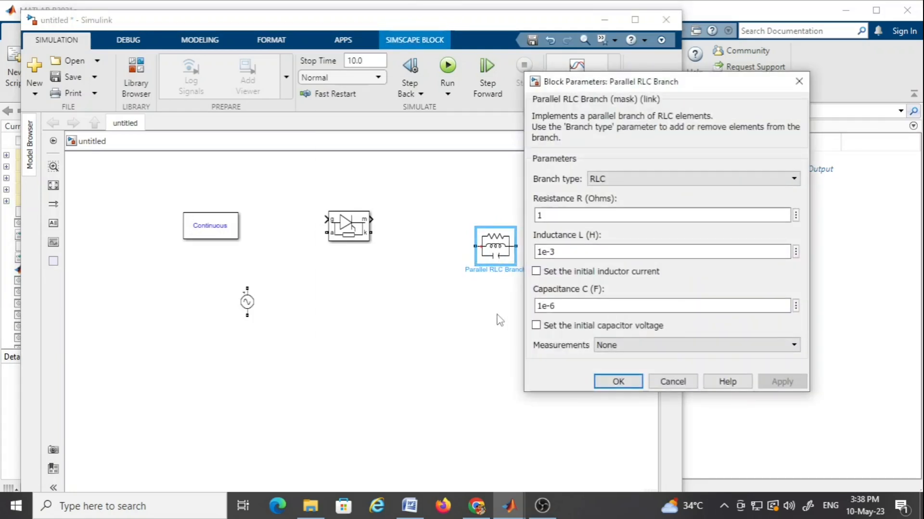
left_click(633, 185)
left_click(606, 202)
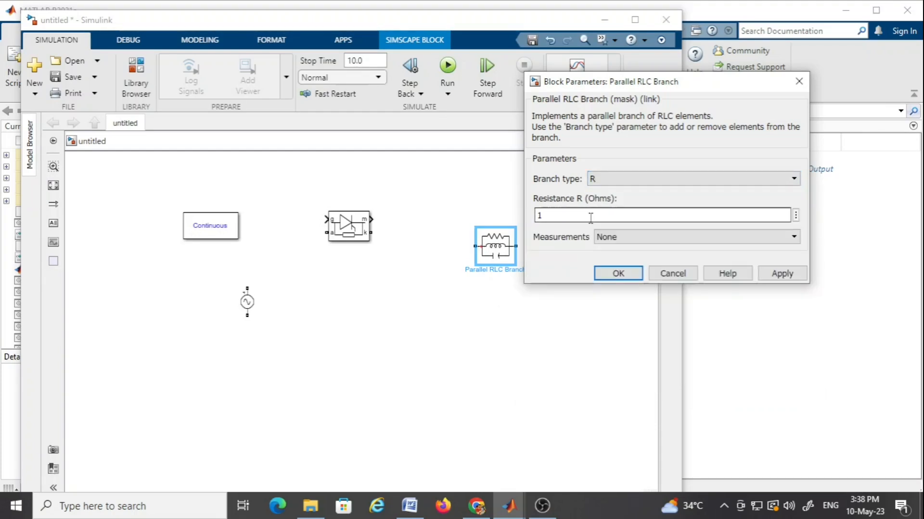
left_click(556, 222)
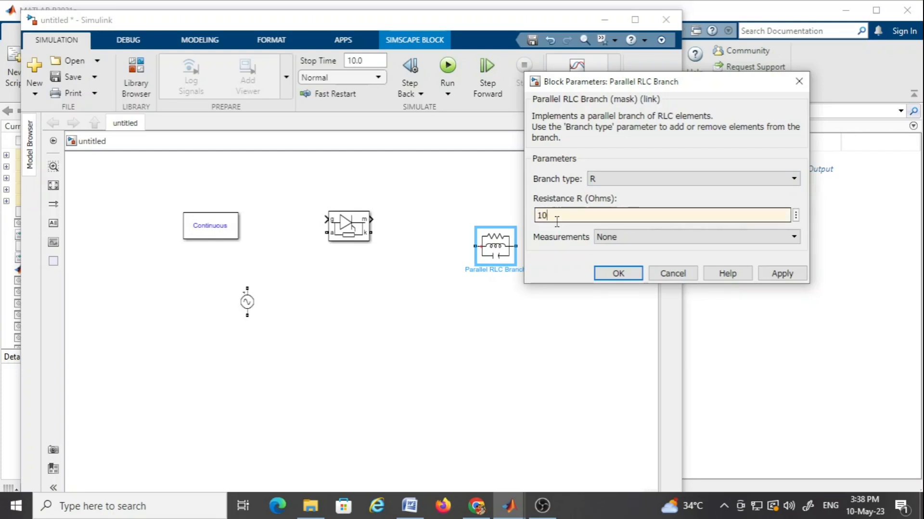
type("0")
key("Return")
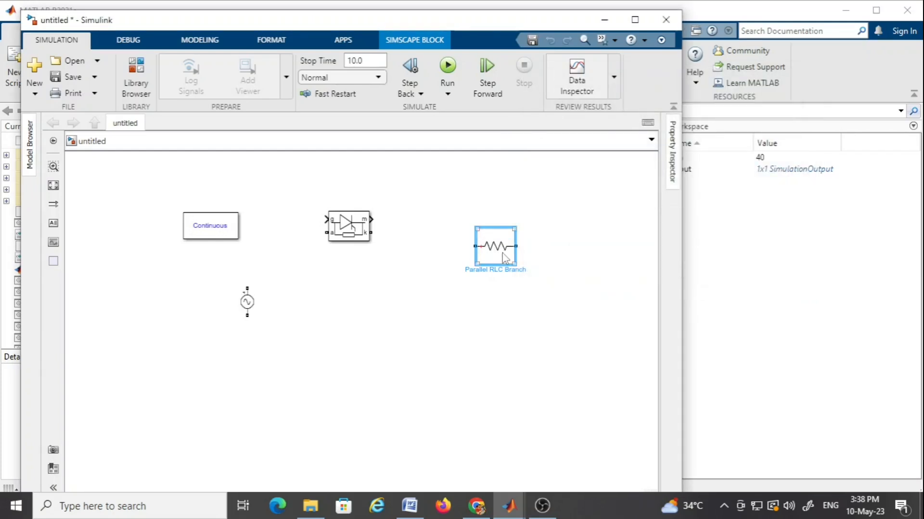
Step: Rotate the resistor branch to vertical and move it slightly lower, beside the AC source's level
right_click(505, 258)
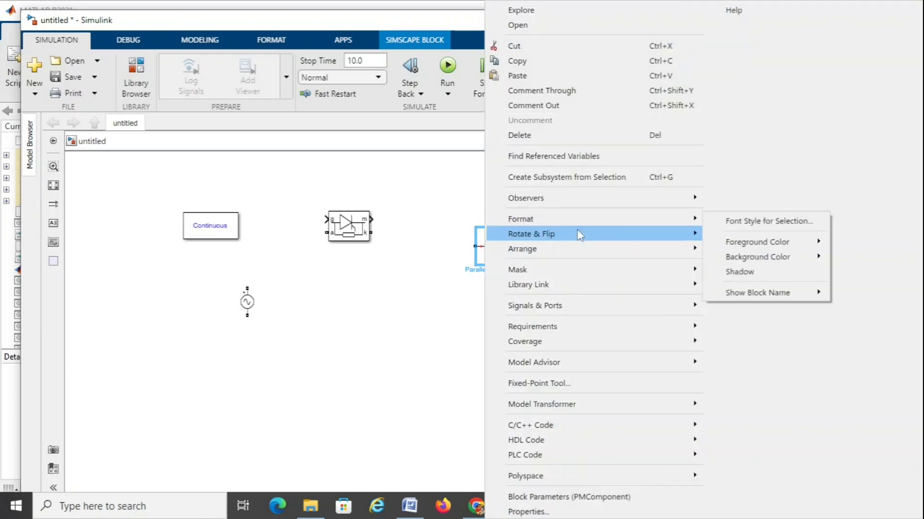
mouse_move(579, 233)
left_click(742, 236)
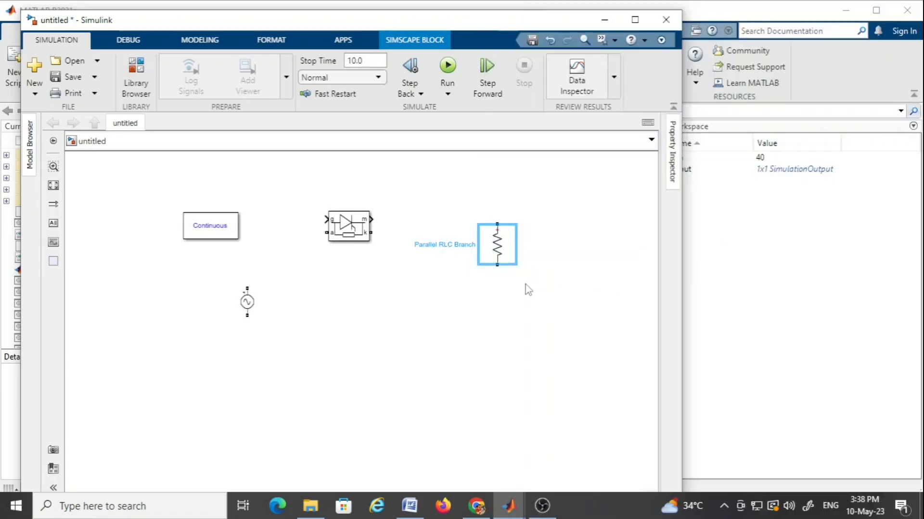
left_click_drag(489, 278, 489, 279)
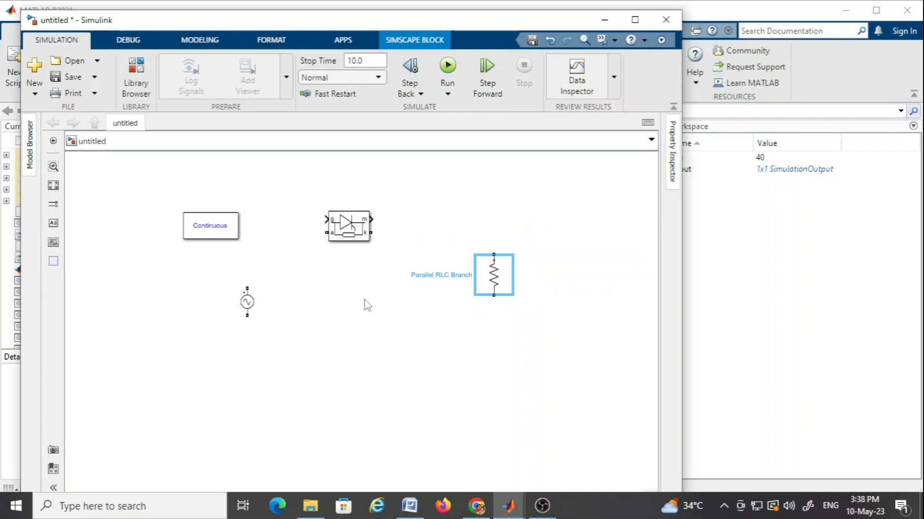
Step: Duplicate the thyristor and place the copy directly below the original
left_click(357, 236)
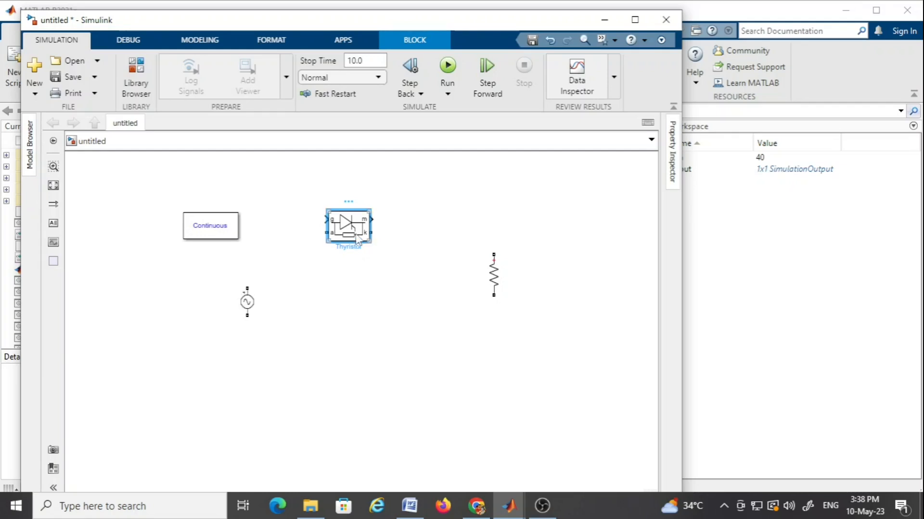
left_click(350, 314)
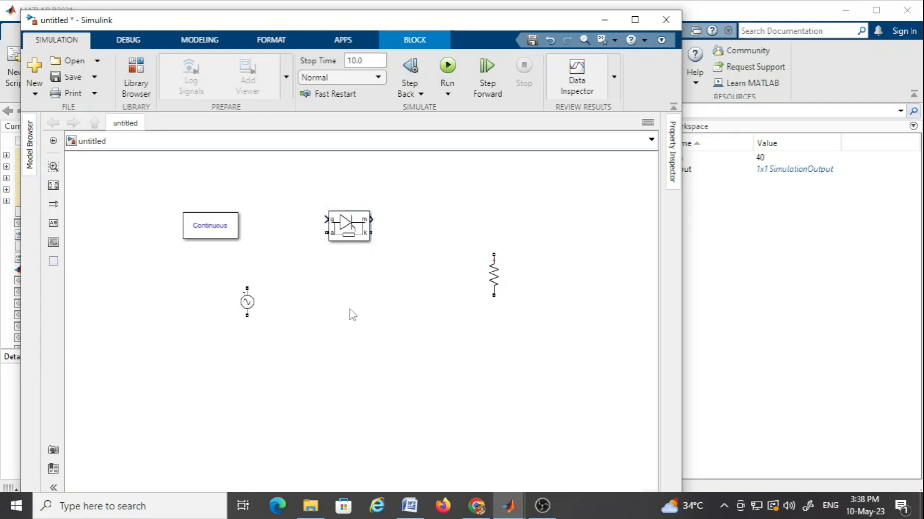
key("ctrl+v")
left_click_drag(369, 318, 345, 270)
Step: Rotate the copied thyristor clockwise twice so that it faces opposite to the upper one
right_click(344, 269)
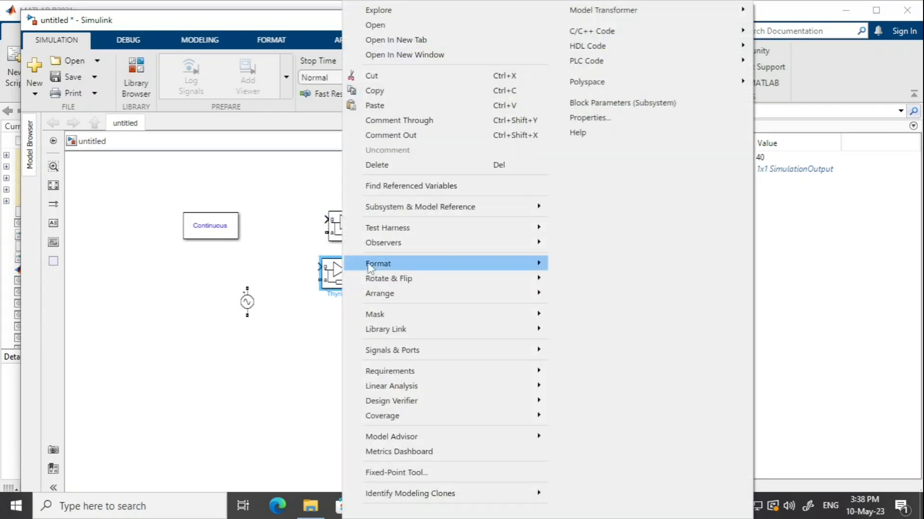
mouse_move(423, 270)
mouse_move(534, 283)
left_click(572, 279)
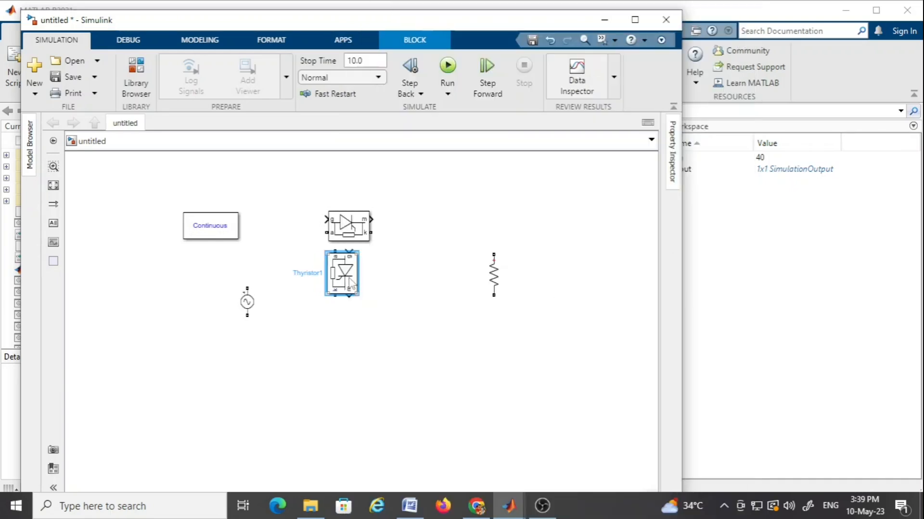
right_click(351, 284)
mouse_move(529, 279)
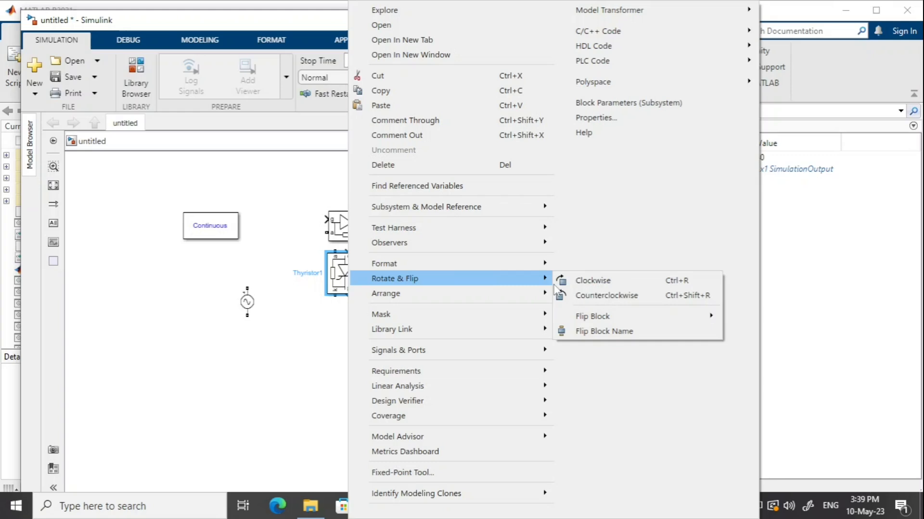
left_click(593, 281)
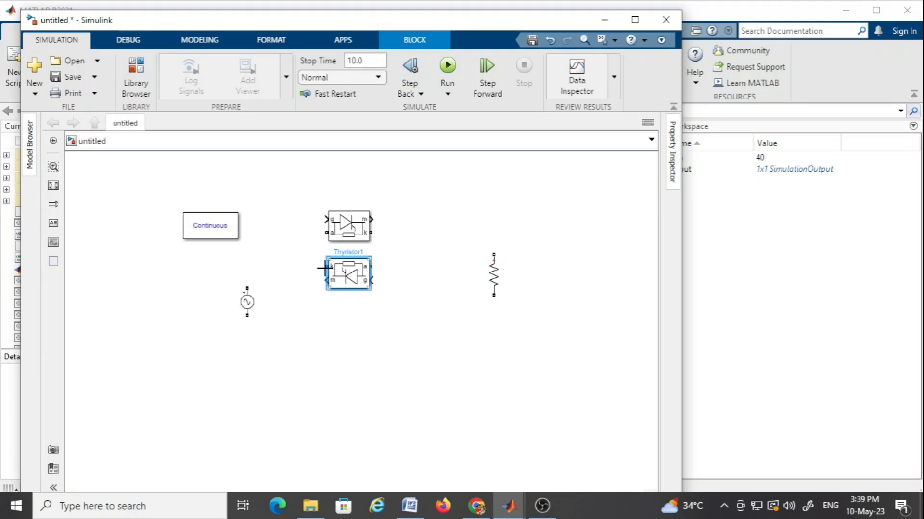
Step: Wire the two thyristors in antiparallel and connect the pair in series with the AC source and the resistor
left_click_drag(326, 266, 388, 239)
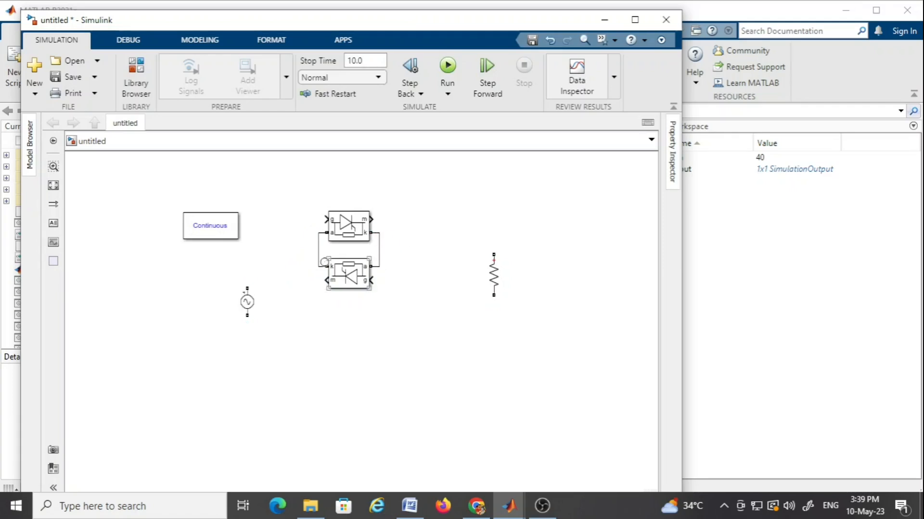
left_click_drag(247, 287, 318, 247)
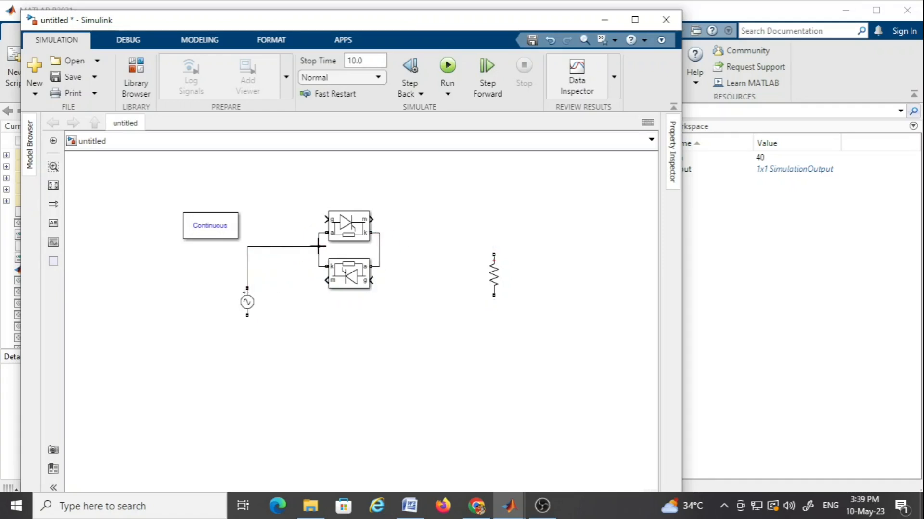
left_click_drag(247, 316, 493, 297)
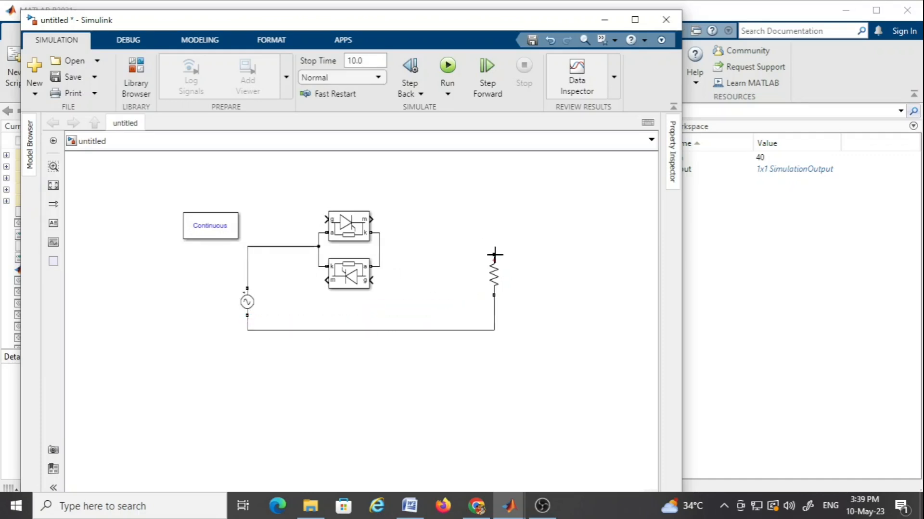
left_click_drag(494, 254, 380, 243)
left_click(347, 230)
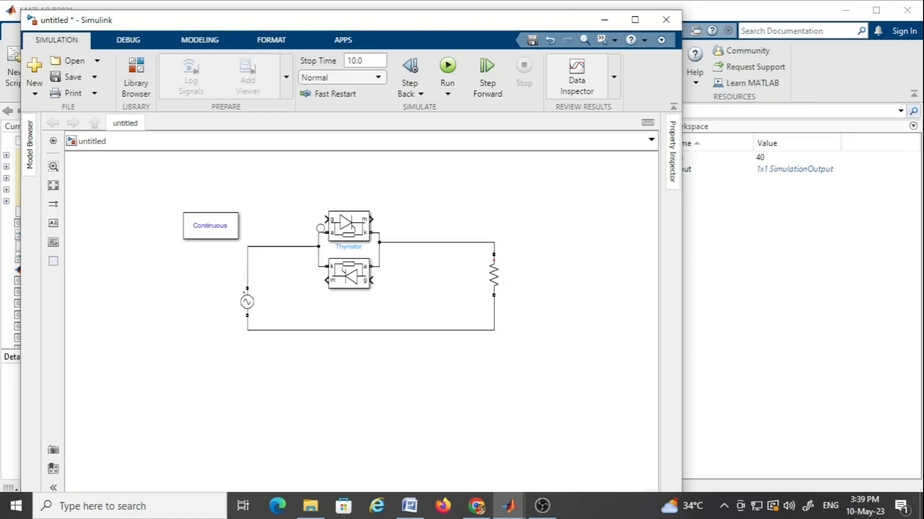
Step: Add a Pulse Generator from the Simulink Sources library above the circuit and connect it to the upper thyristor's gate
left_click(137, 77)
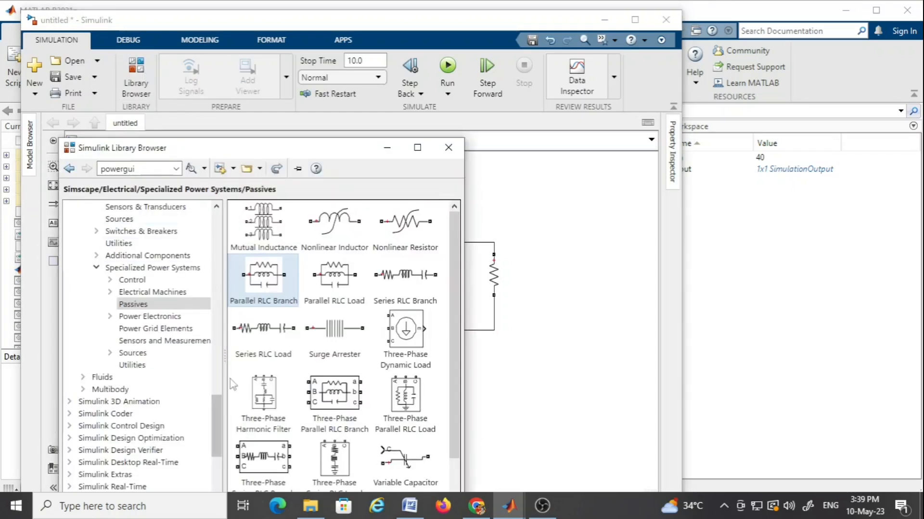
left_click_drag(225, 416, 231, 231)
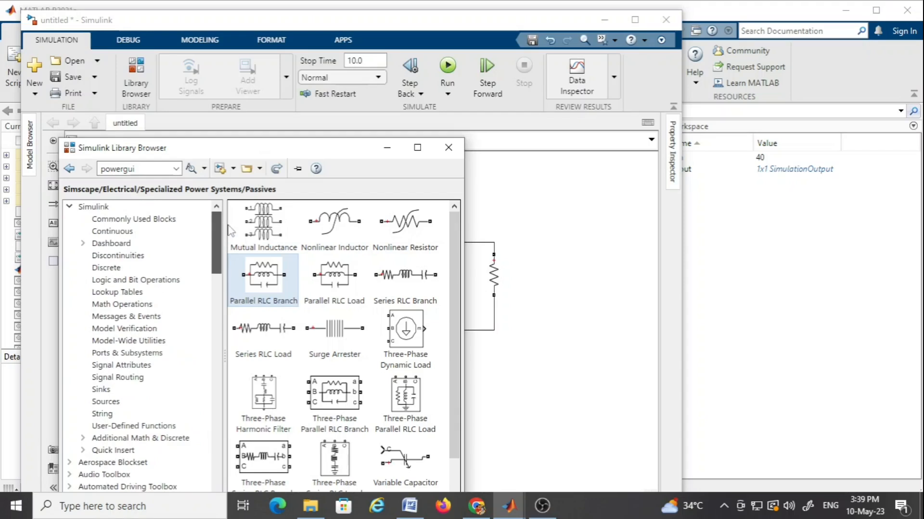
scroll(178, 272, "down", 4)
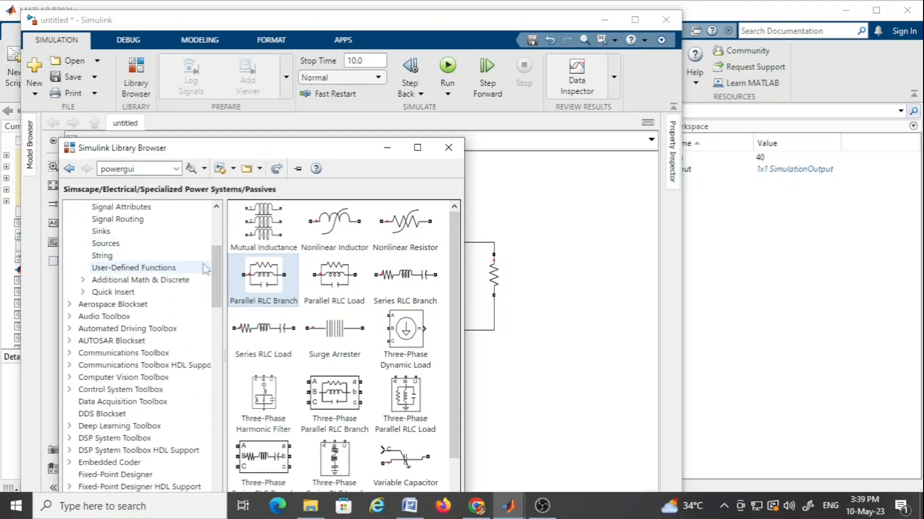
left_click_drag(217, 255, 217, 219)
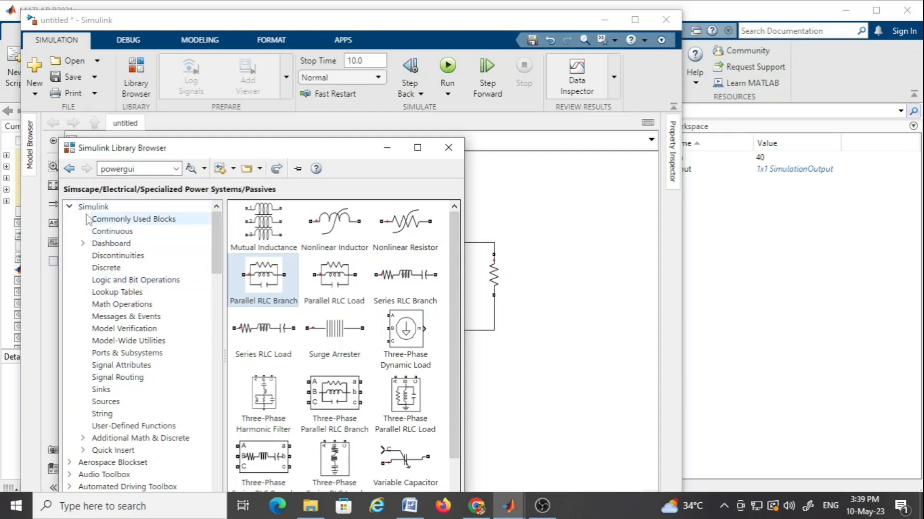
left_click(131, 403)
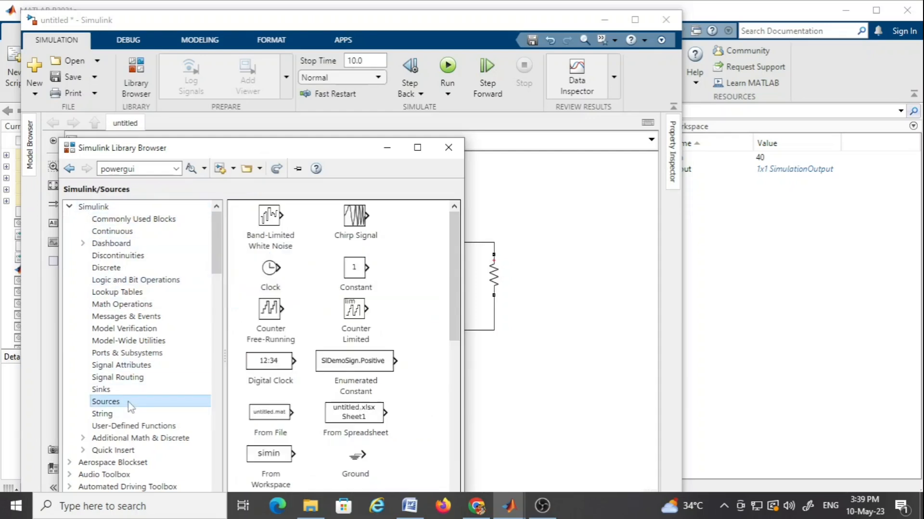
left_click_drag(451, 302, 403, 397)
left_click_drag(269, 298, 326, 220)
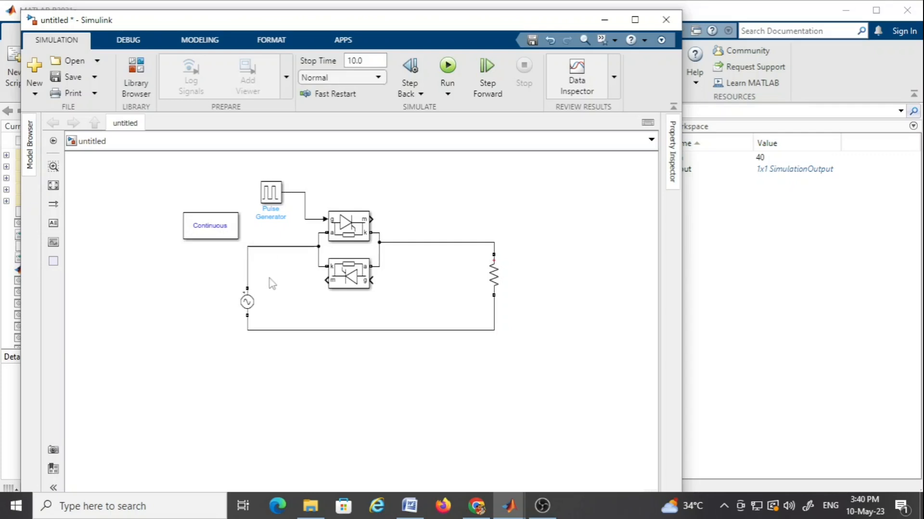
Step: Duplicate the pulse generator below the thyristors and connect the copy to the lower thyristor's gate
key("ctrl+v")
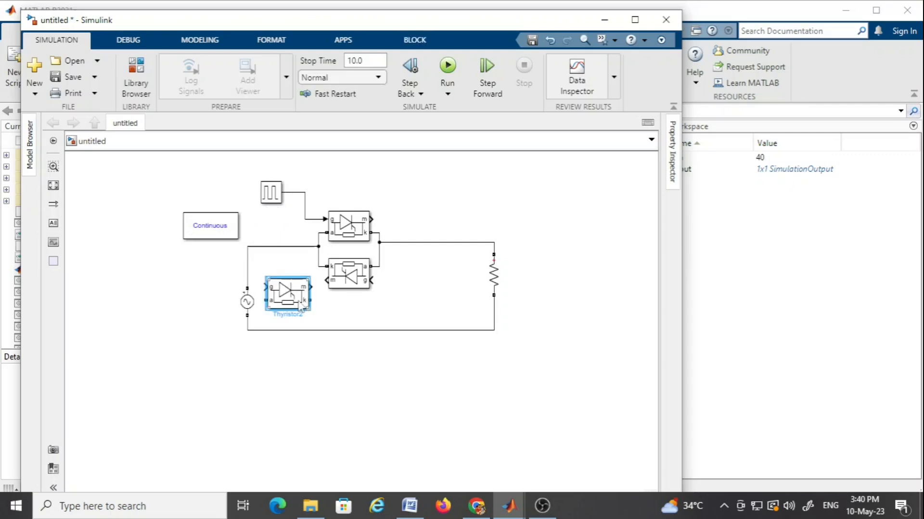
key("Delete")
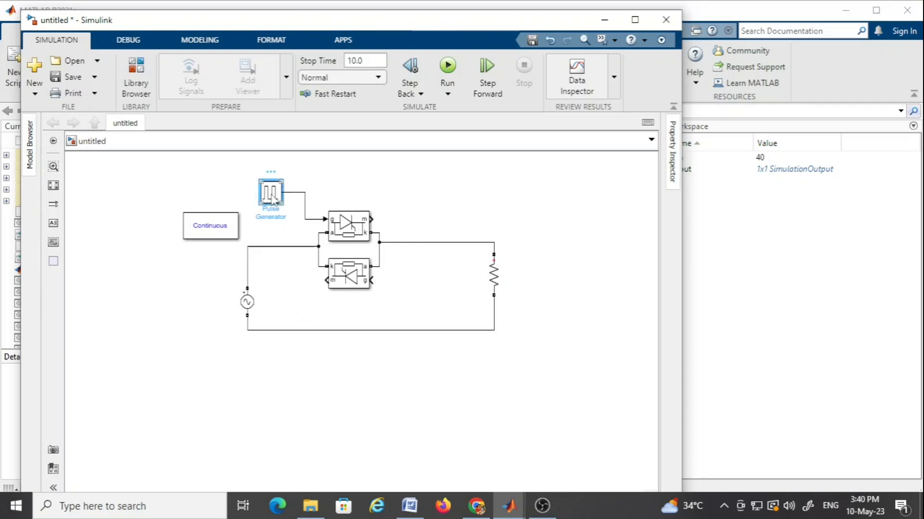
left_click(272, 197)
right_click(272, 198)
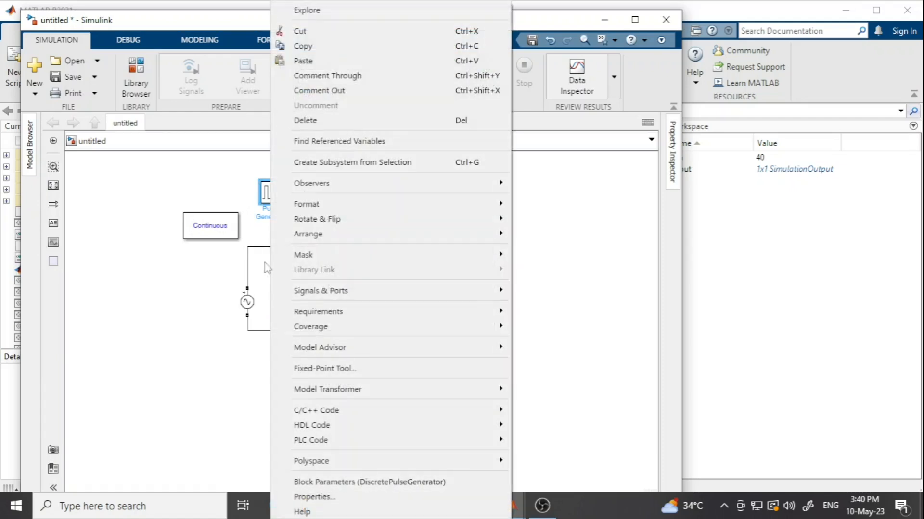
left_click(334, 56)
left_click(428, 315)
key("ctrl+v")
mouse_move(425, 318)
left_mouse_down()
mouse_move(405, 303)
mouse_move(436, 275)
mouse_move(378, 281)
left_mouse_up()
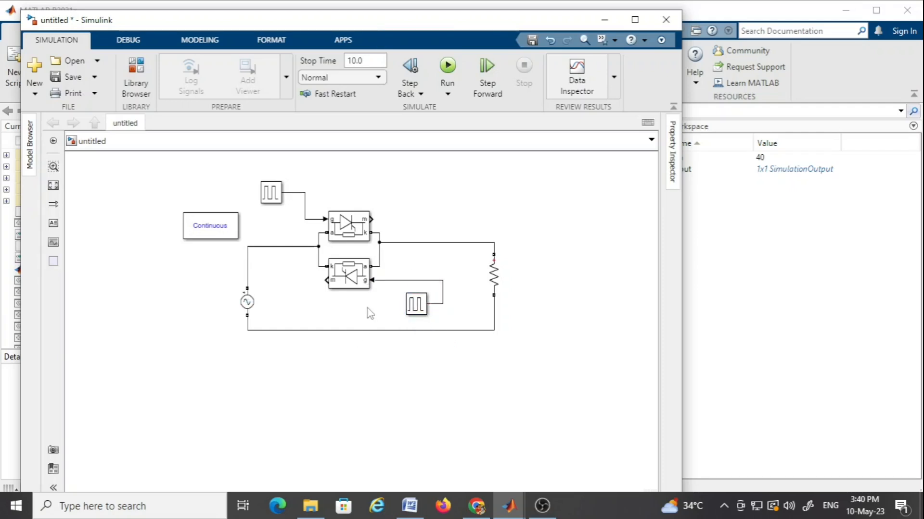
Step: Set the AC voltage source's frequency to 50 Hz
left_click(254, 307)
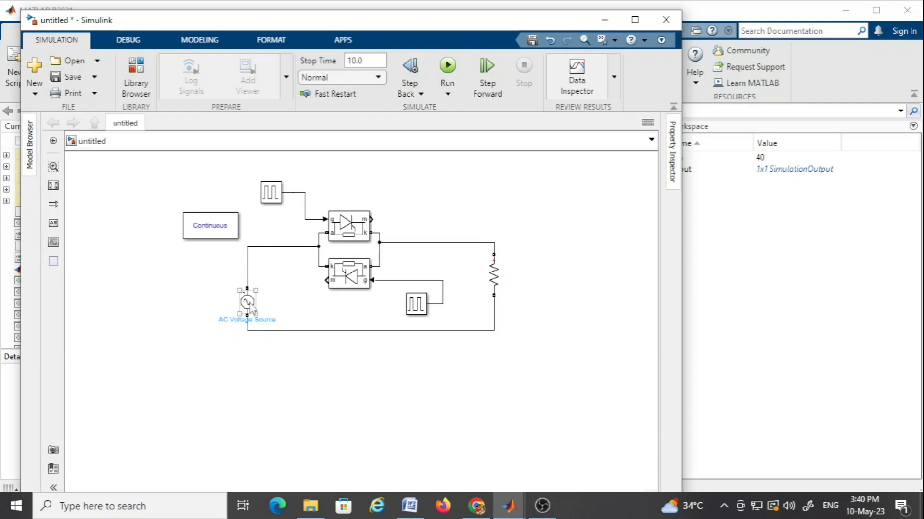
double_click(253, 308)
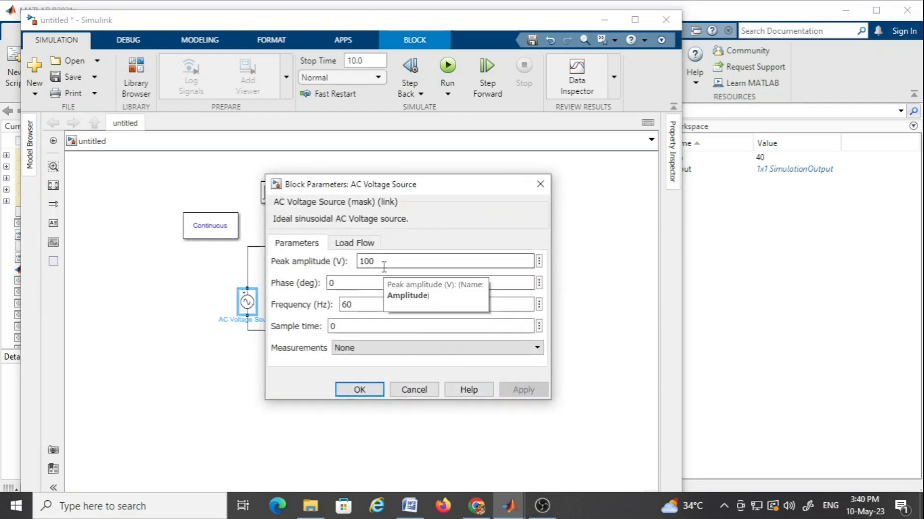
double_click(366, 308)
type("50")
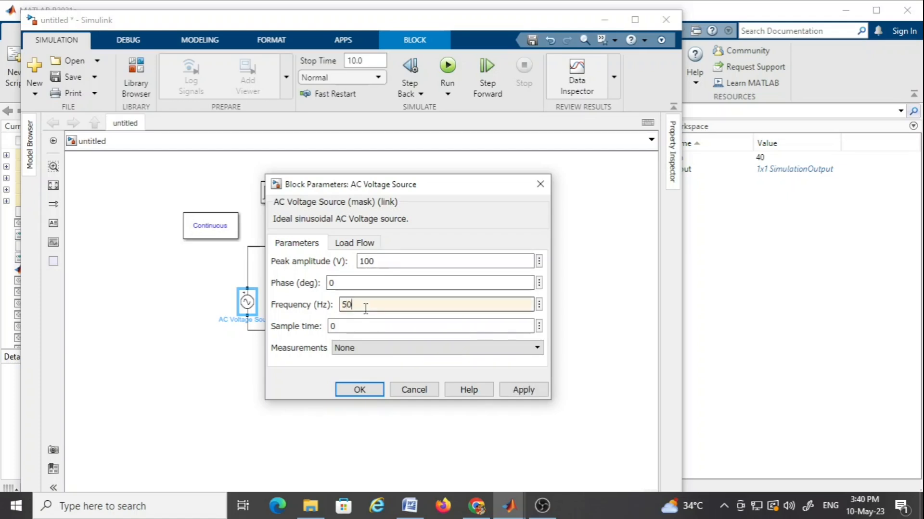
key("Return")
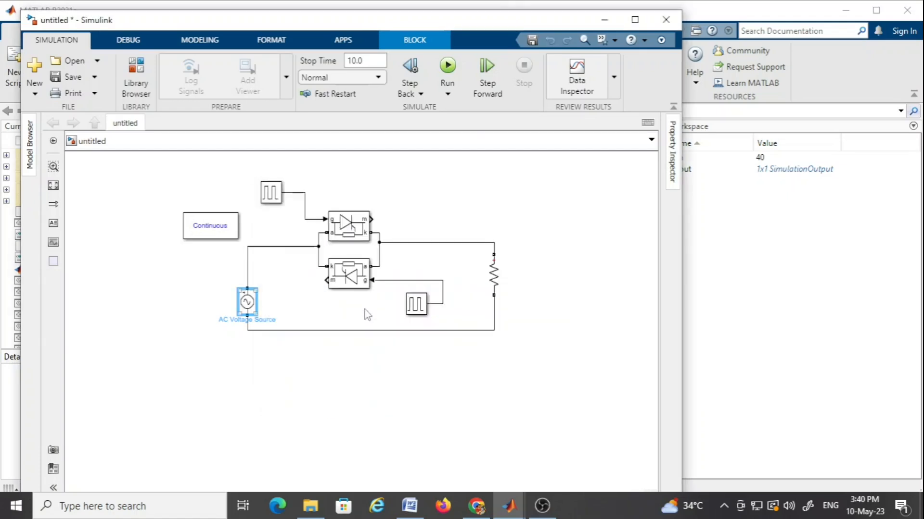
left_click(367, 315)
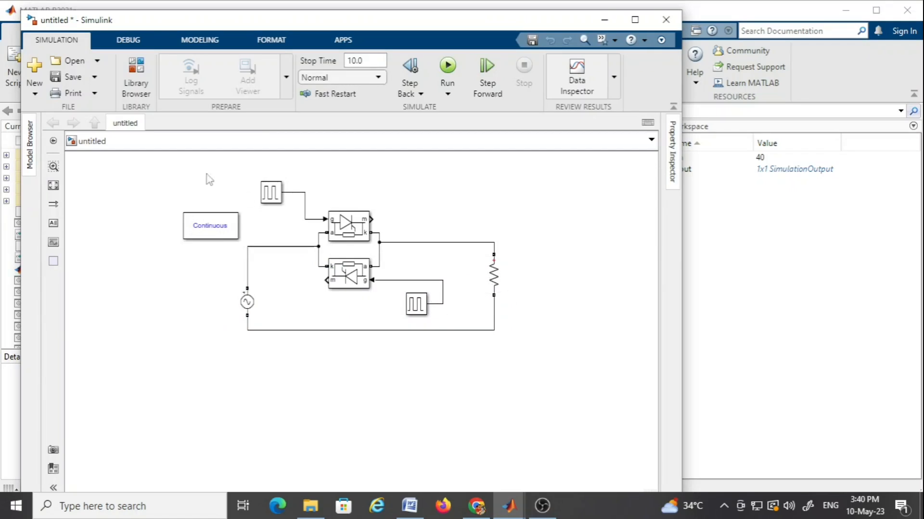
Step: Add a Voltage Measurement block from the Specialized Power Systems Sensors and Measurements library, wire it across the resistor and shift it slightly closer
left_click(142, 82)
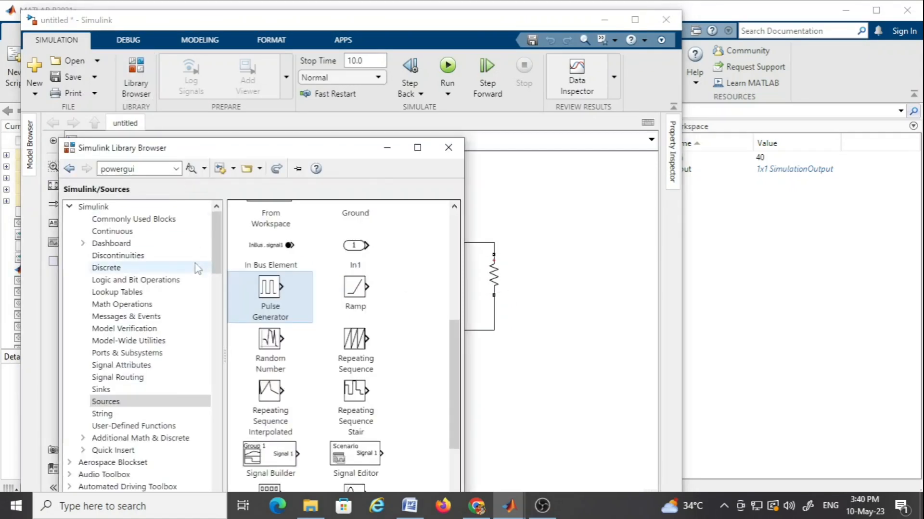
left_click_drag(219, 264, 230, 458)
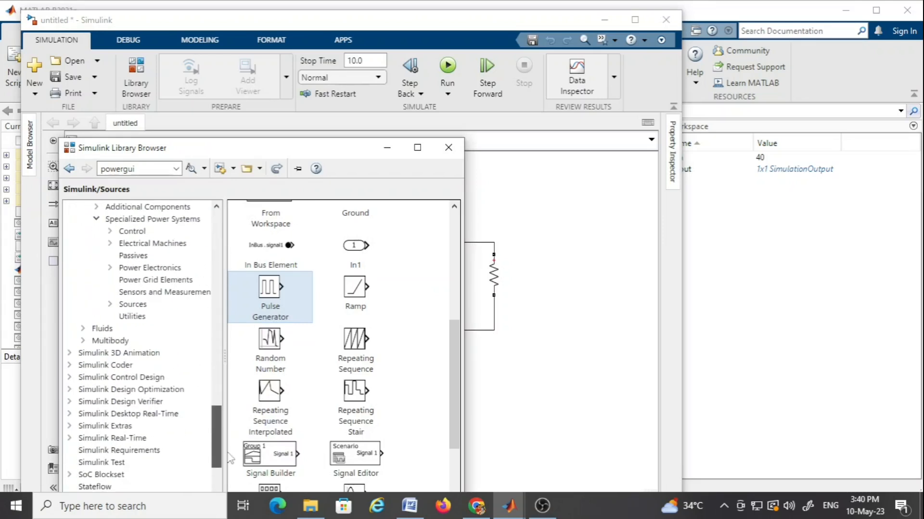
left_click(150, 293)
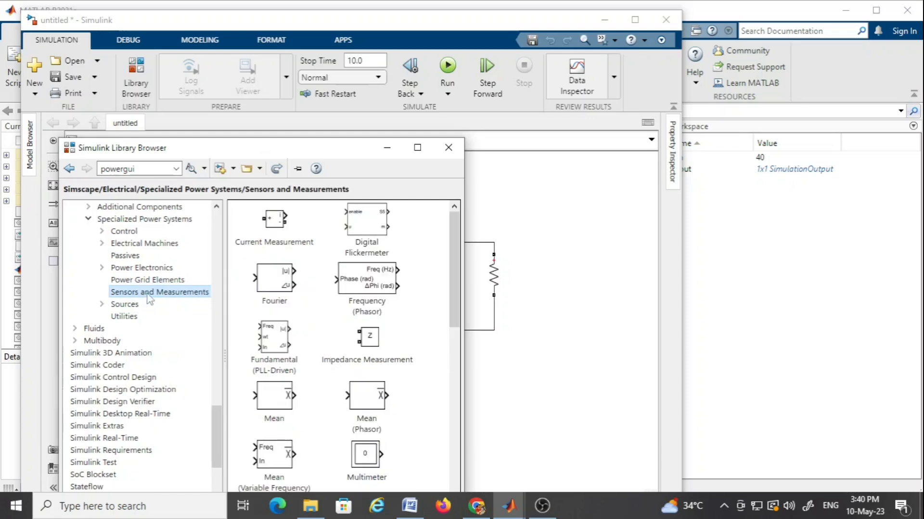
left_click_drag(451, 263, 456, 452)
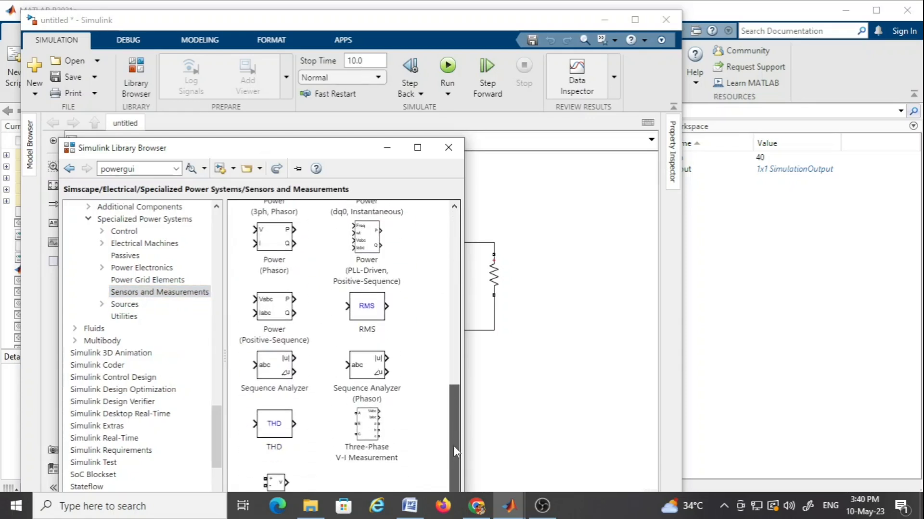
mouse_move(274, 483)
left_mouse_down()
mouse_move(577, 391)
mouse_move(578, 293)
mouse_move(492, 244)
left_mouse_up()
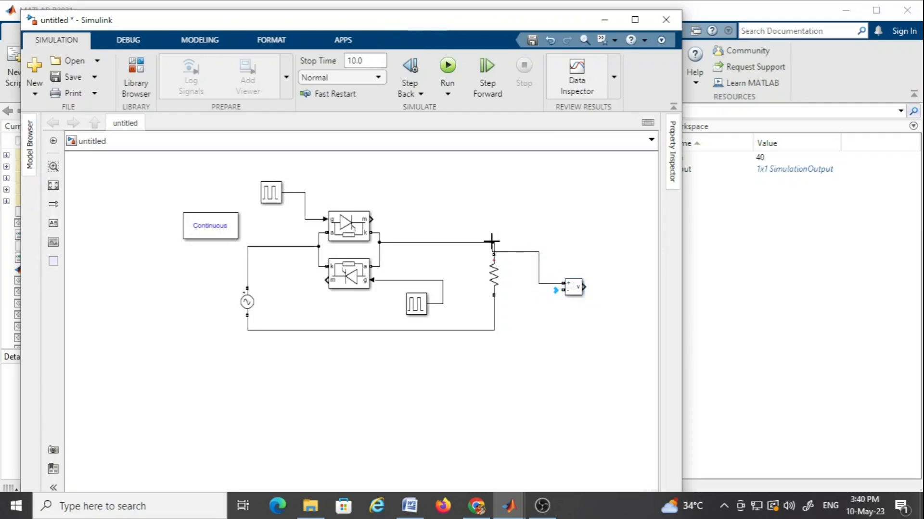
left_click_drag(562, 290, 492, 321)
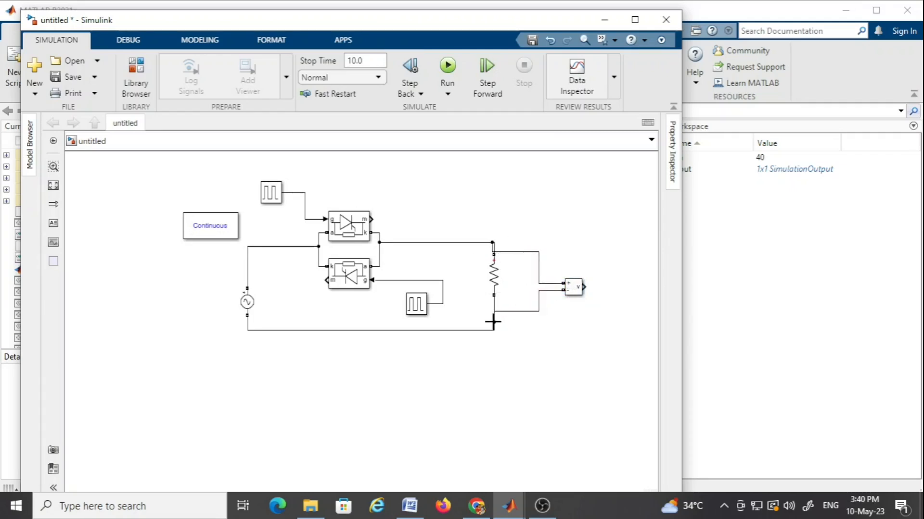
left_click(582, 287)
left_click_drag(583, 287, 570, 286)
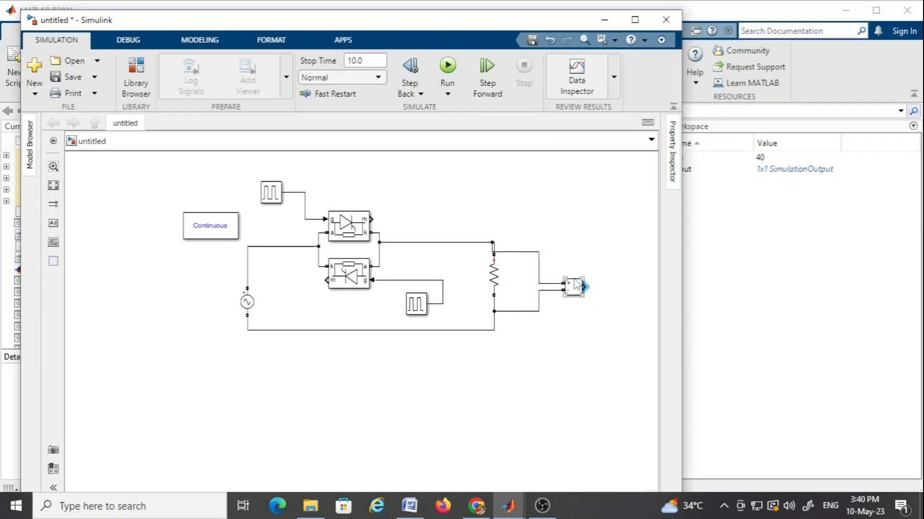
left_click(289, 165)
Step: Add a Scope from the Simulink Sinks library beside the Voltage Measurement block and connect it to the measurement output
left_click(140, 77)
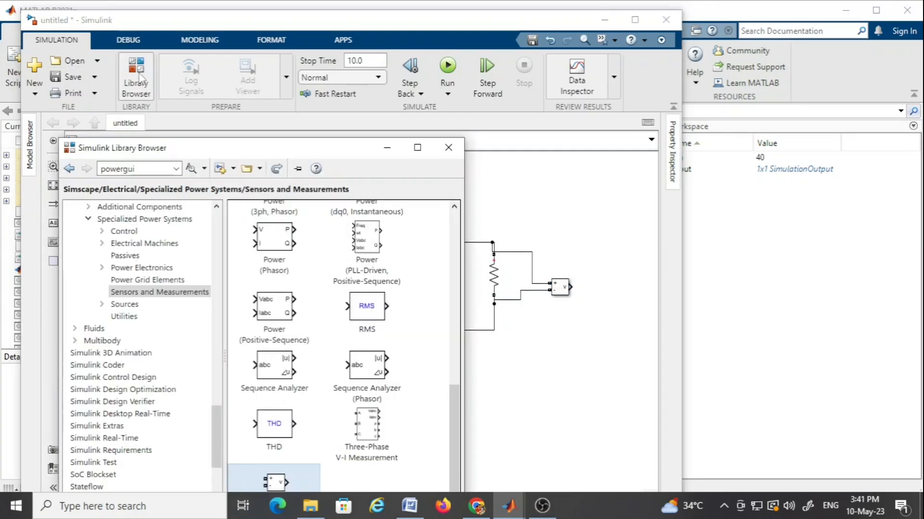
left_click_drag(219, 435, 212, 257)
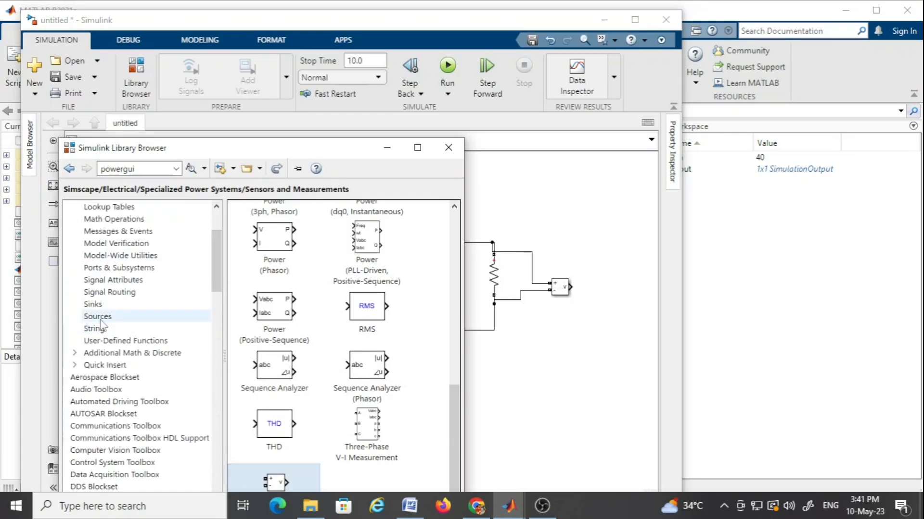
left_click(99, 308)
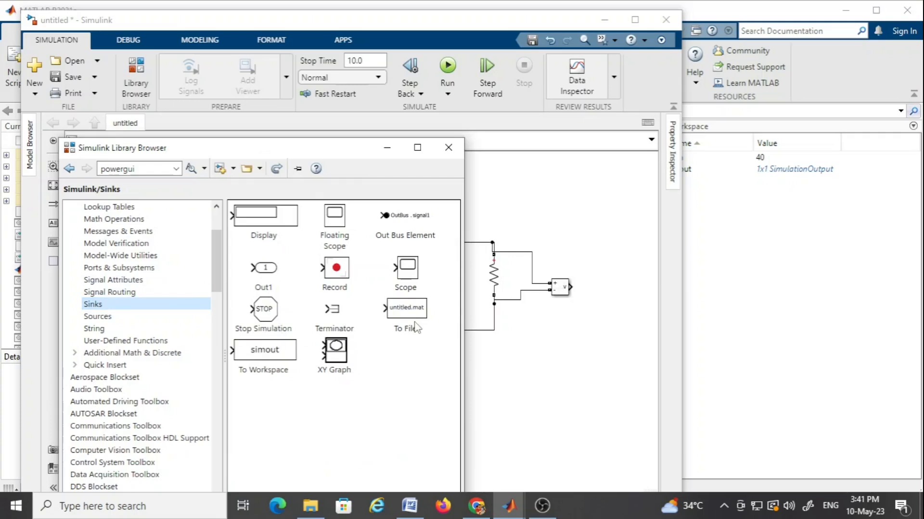
left_click_drag(409, 269, 607, 294)
left_click(641, 314)
left_click(604, 290)
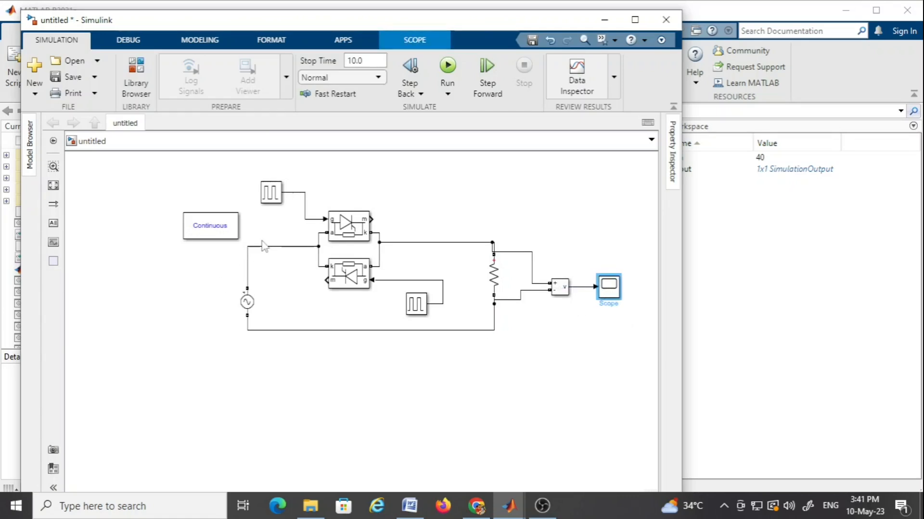
Step: Set the upper pulse generator's period to 0.02 s and its pulse width to 50 % of the period
double_click(271, 194)
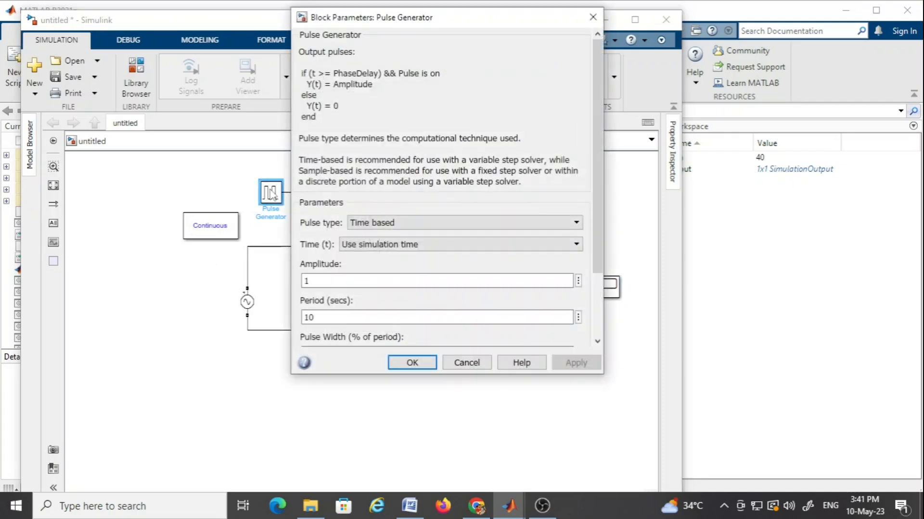
scroll(371, 296, "down", 1)
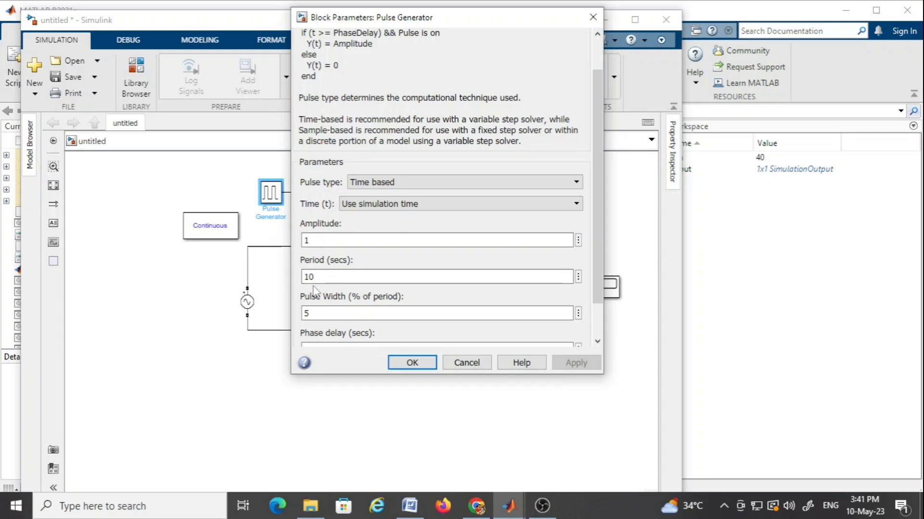
double_click(325, 279)
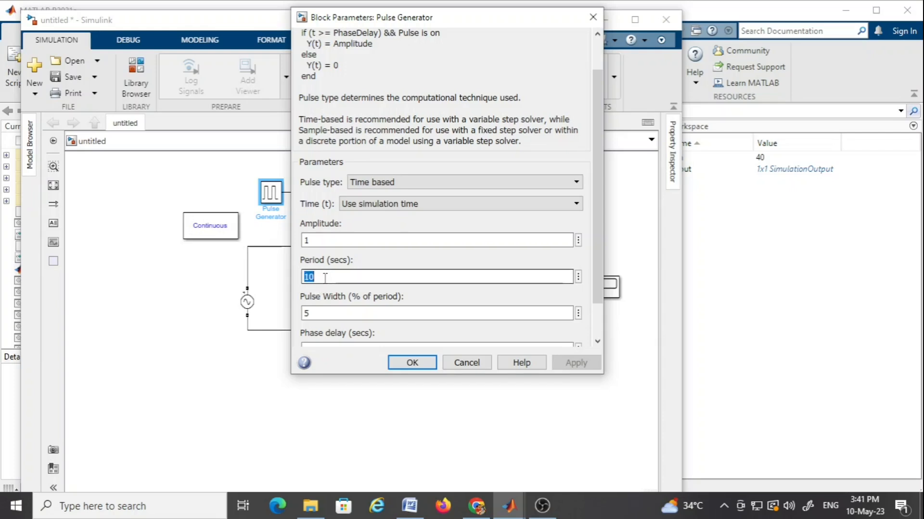
type("02")
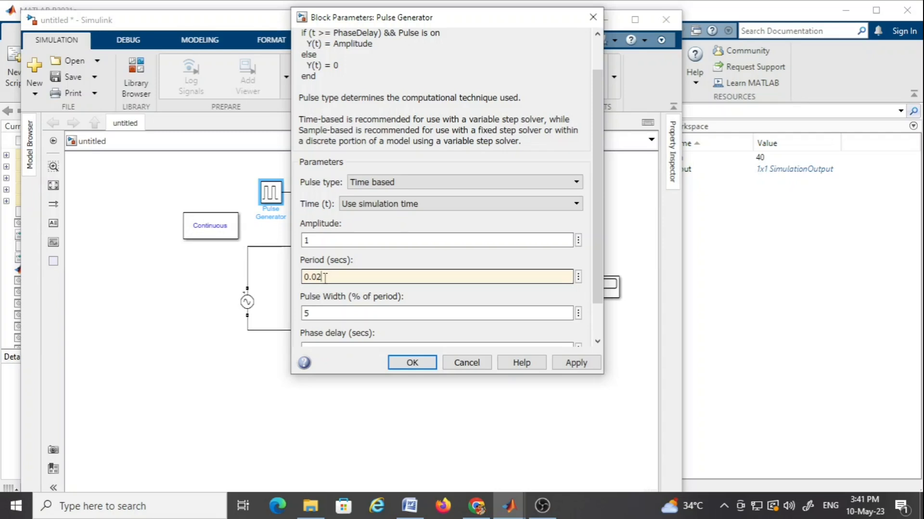
double_click(329, 313)
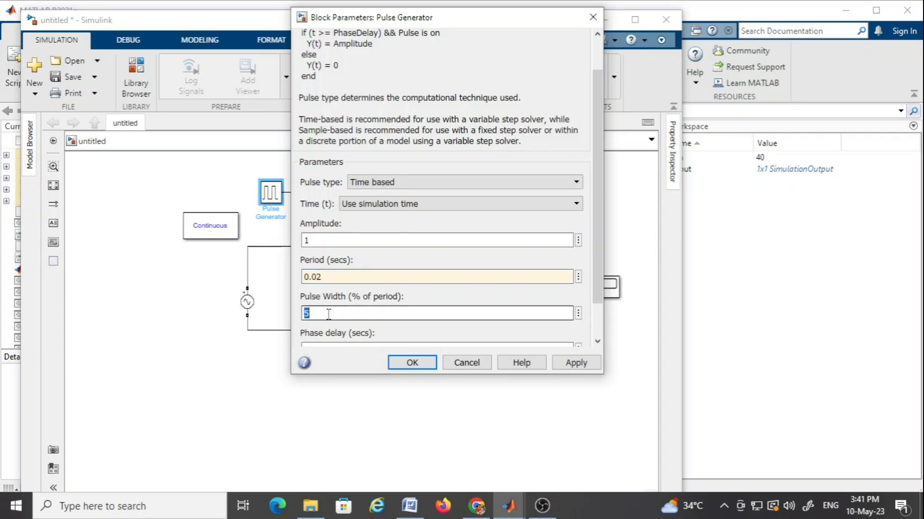
type("50")
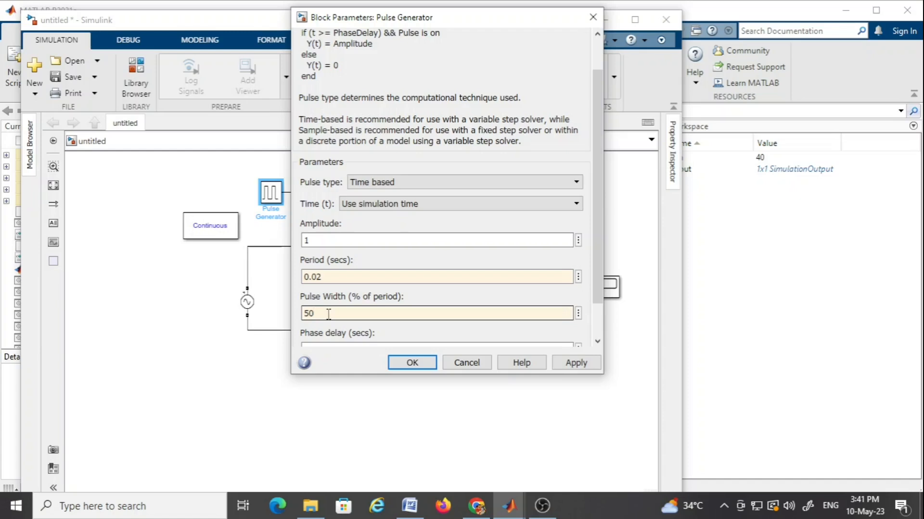
Step: Set the upper pulse generator's phase delay to (a+0)*0.02/360 and apply the parameters
scroll(328, 313, "down", 1)
double_click(327, 308)
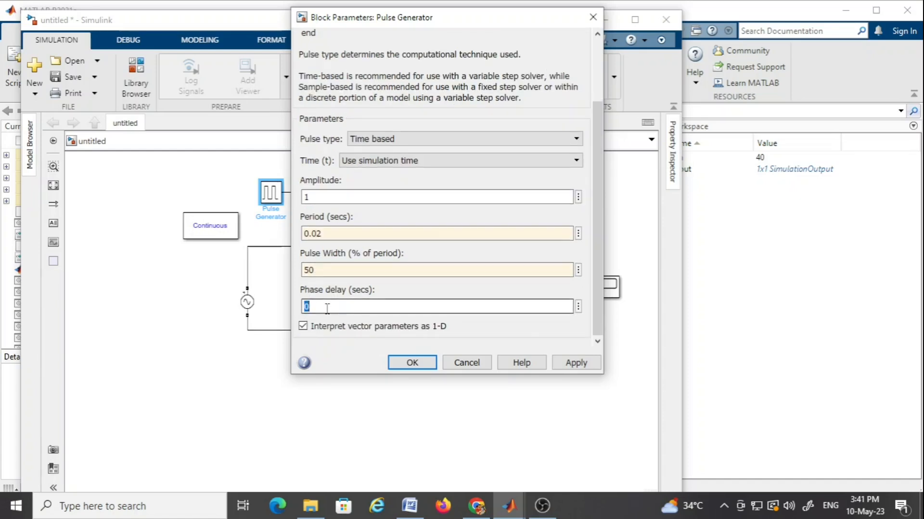
type("(")
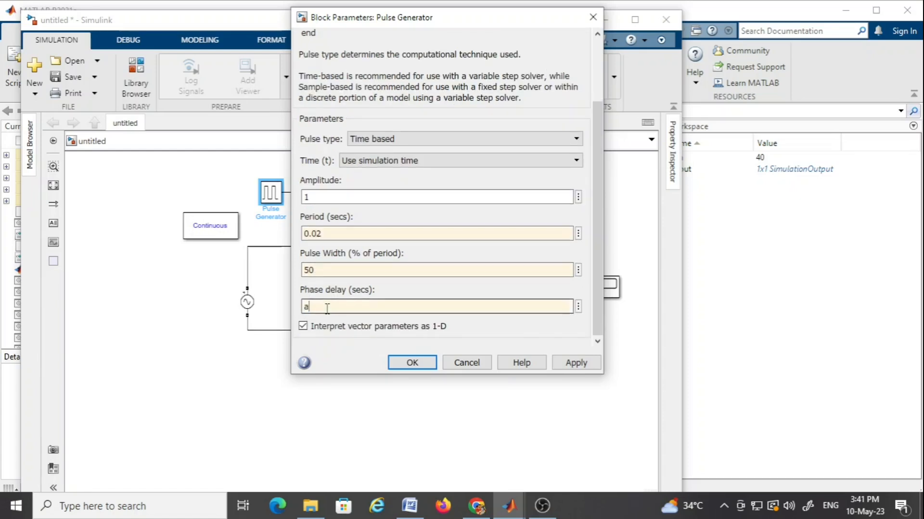
left_click(327, 308)
type("a+")
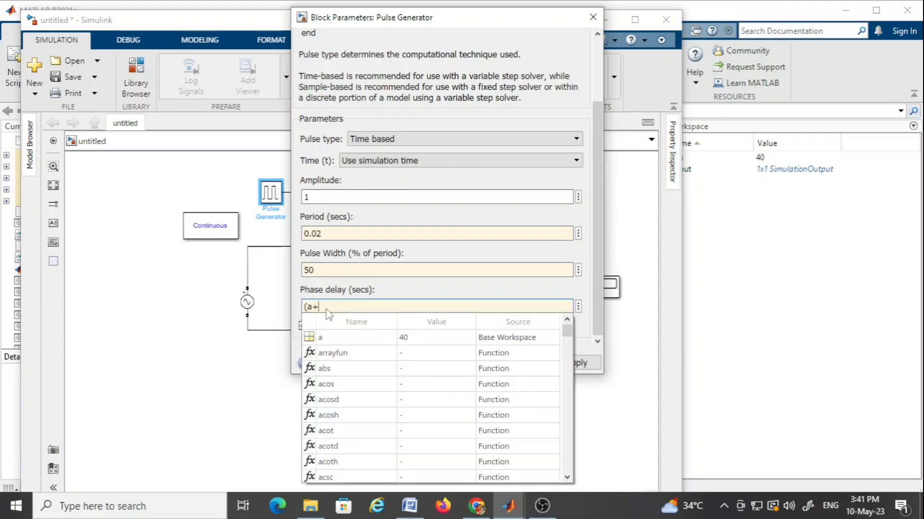
type("0)")
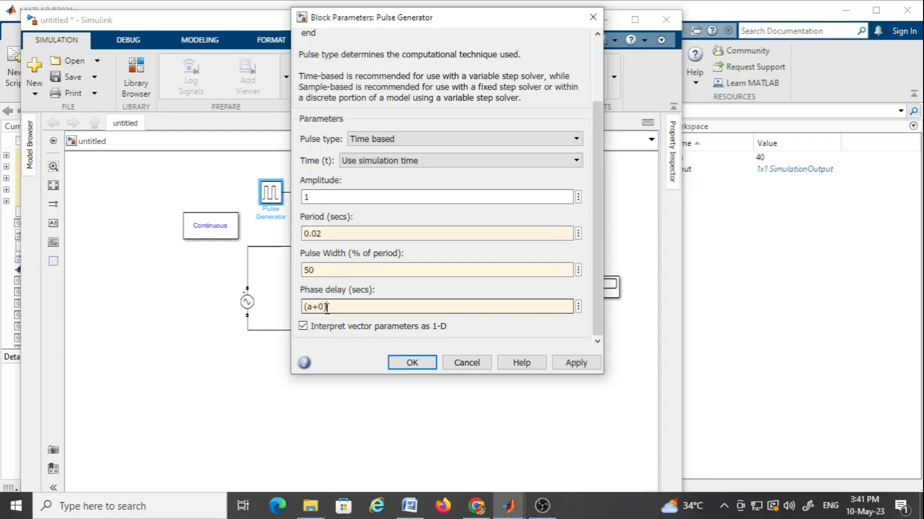
type("*0.02/360")
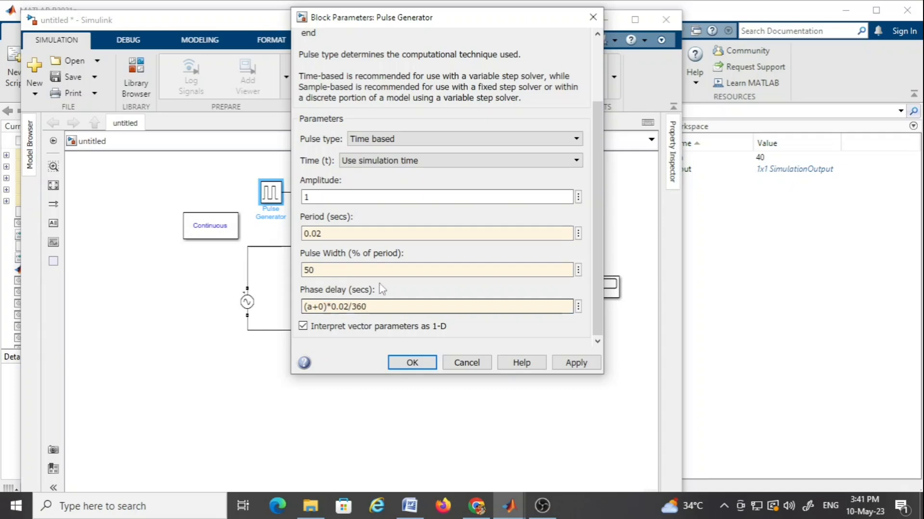
left_click(576, 363)
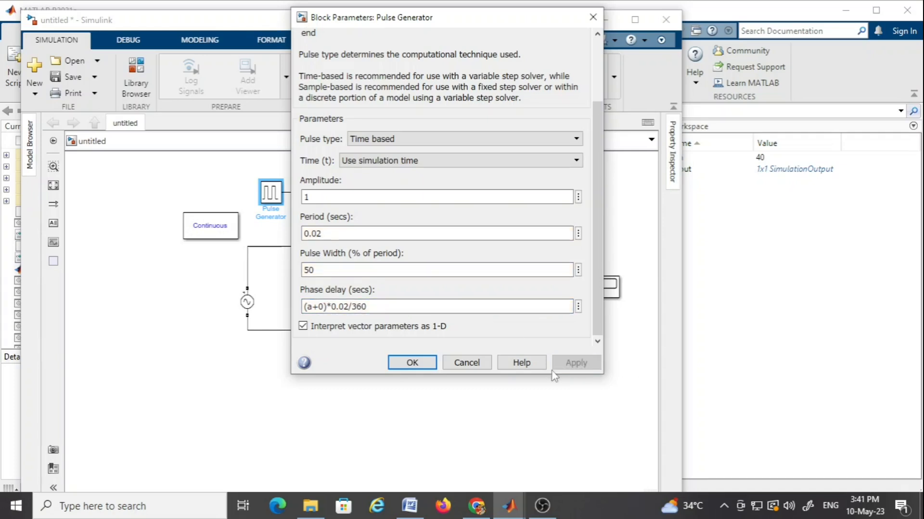
left_click(412, 363)
Step: Set the lower pulse generator's period to 0.02 s and its pulse width to 50 % of the period
double_click(415, 307)
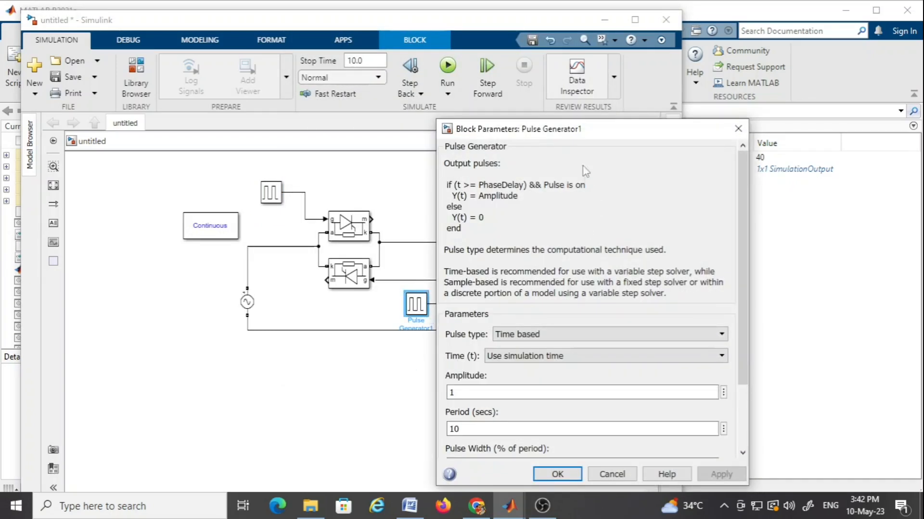
left_click_drag(596, 131, 567, 81)
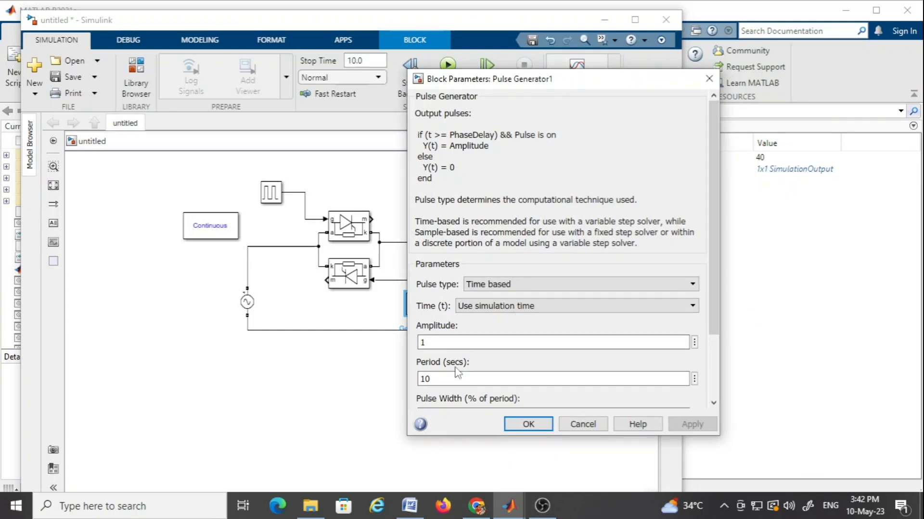
double_click(440, 380)
type("0.02")
scroll(440, 380, "down", 3)
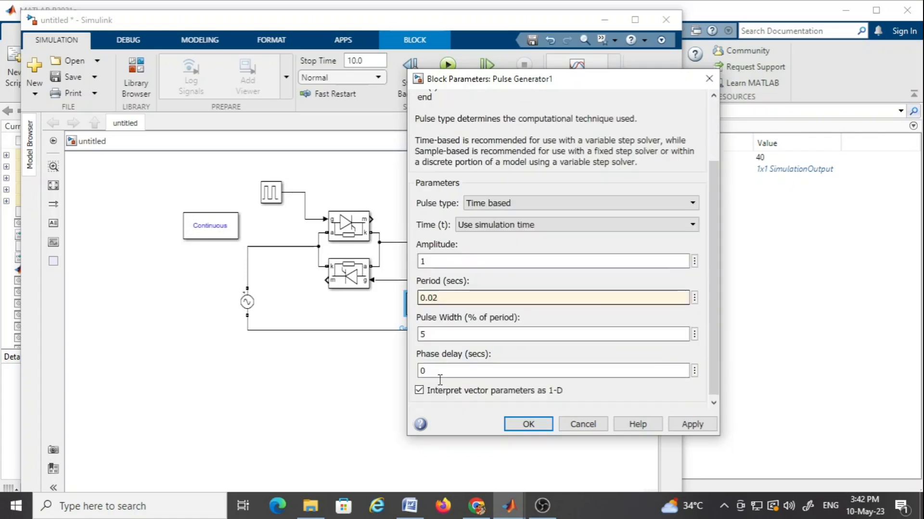
double_click(456, 338)
type("50")
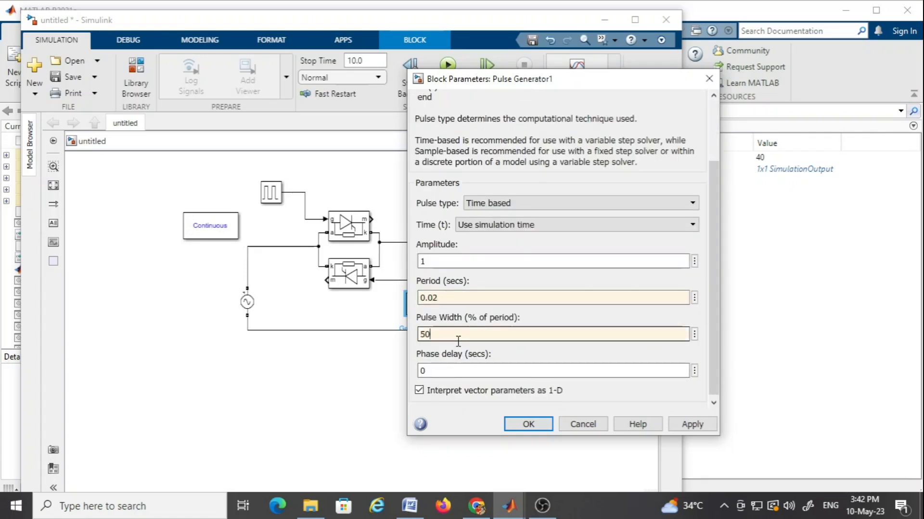
Step: Set the lower pulse generator's phase delay to (a+180)*0.02/360 and accept the parameters
double_click(452, 372)
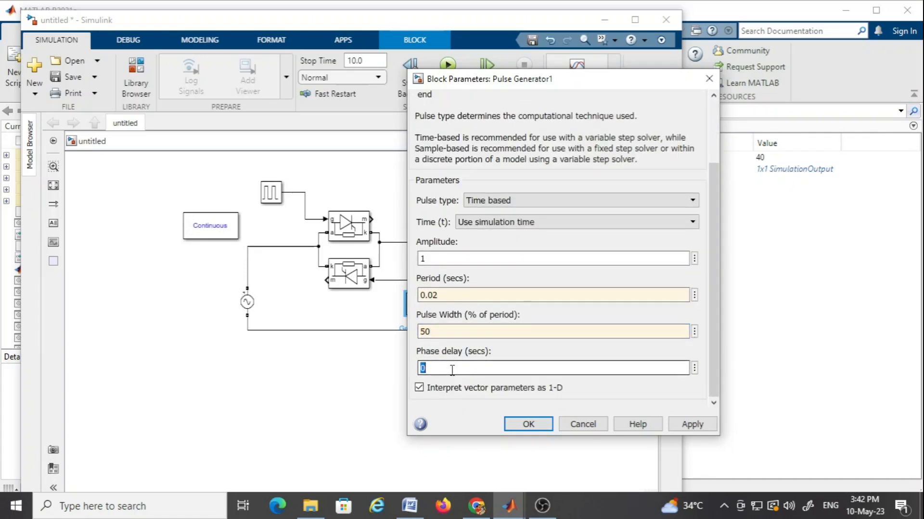
type("(a+180)*0.02/360")
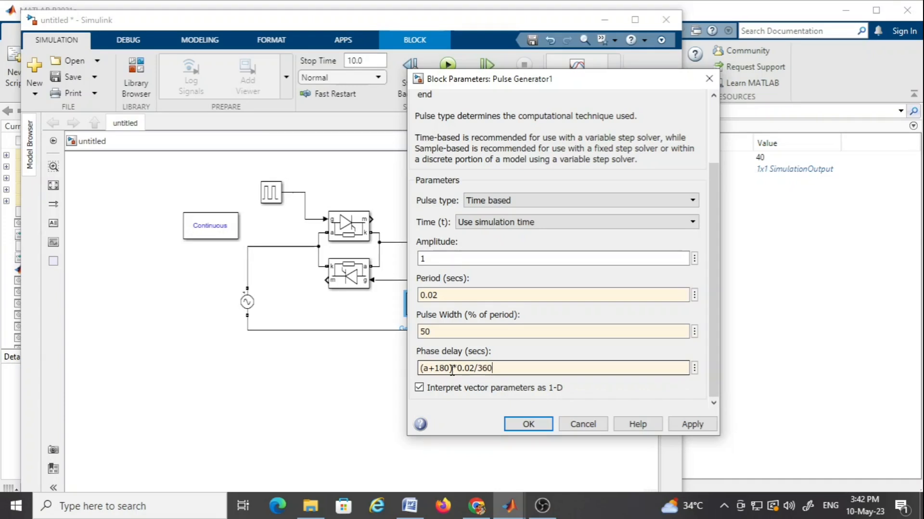
key("Return")
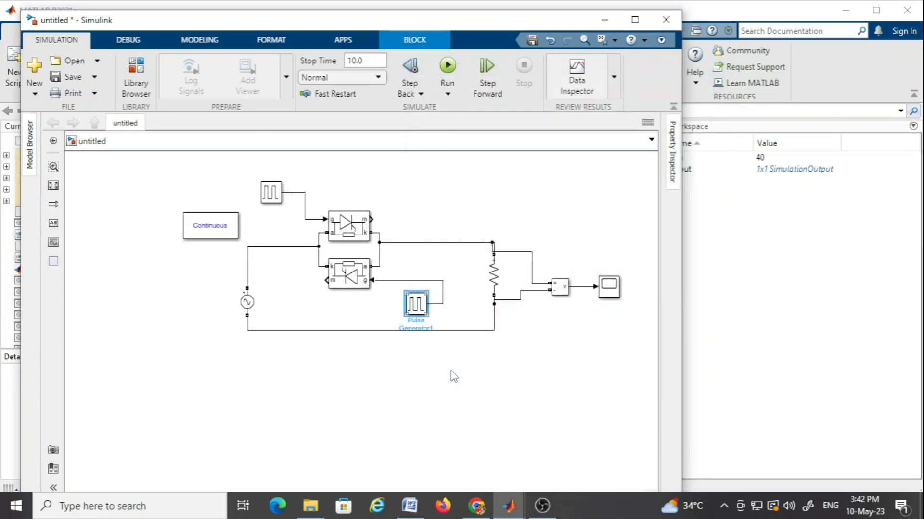
left_click(534, 363)
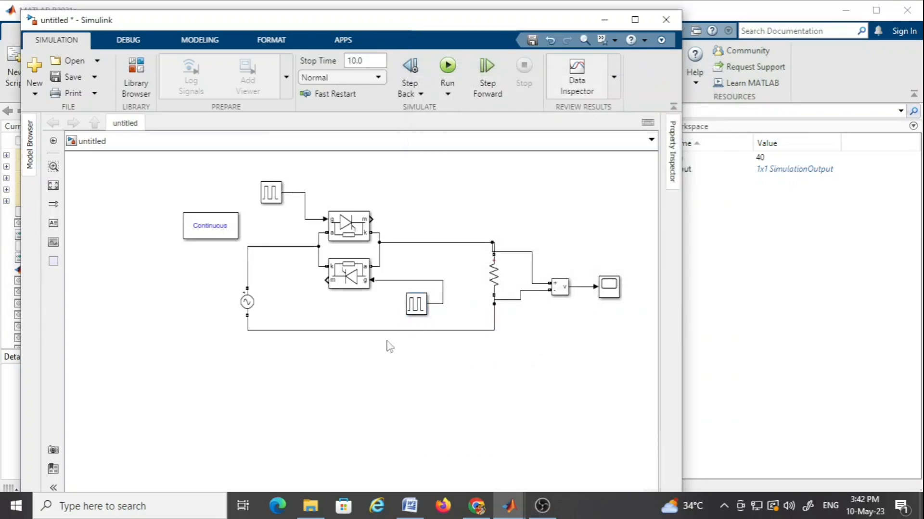
Step: Add a Mux from the Commonly Used Blocks library below the voltage measurement and shift the Scope slightly away from the measurement block
left_click(243, 308)
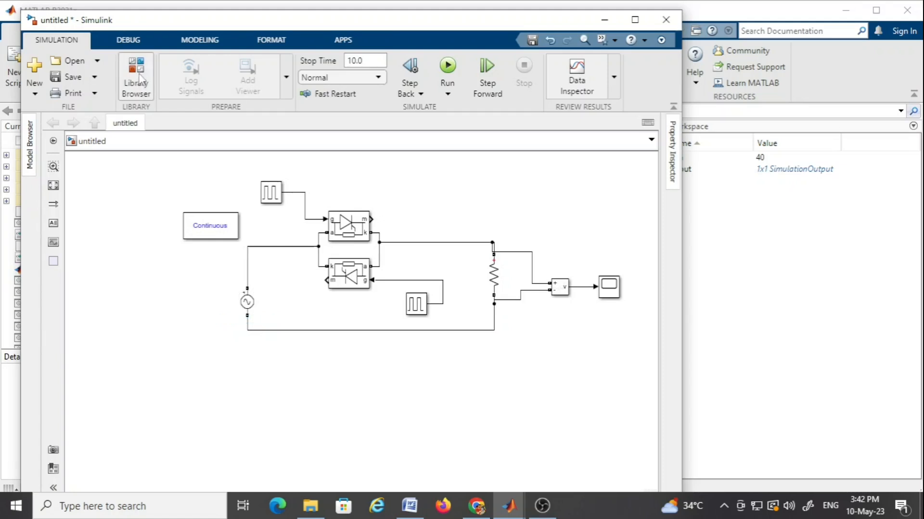
left_click(142, 74)
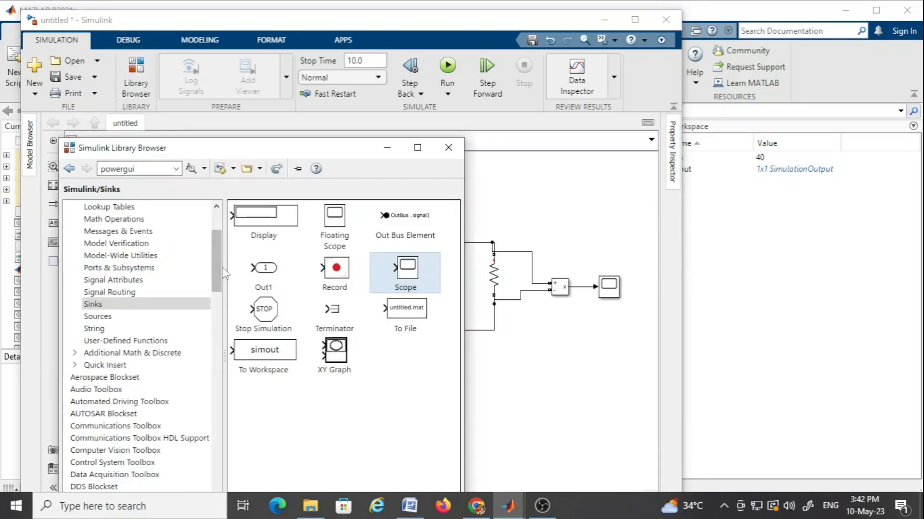
scroll(135, 233, "up", 3)
left_click(130, 220)
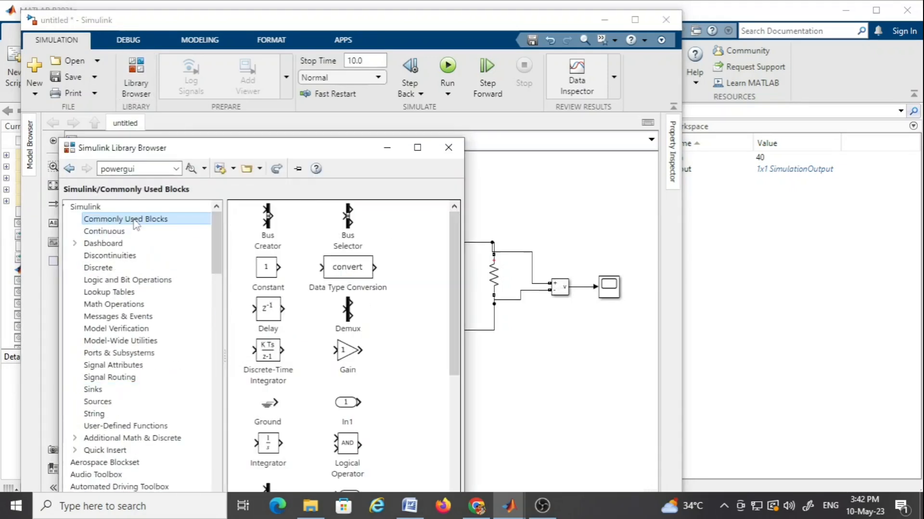
left_click_drag(449, 256, 453, 321)
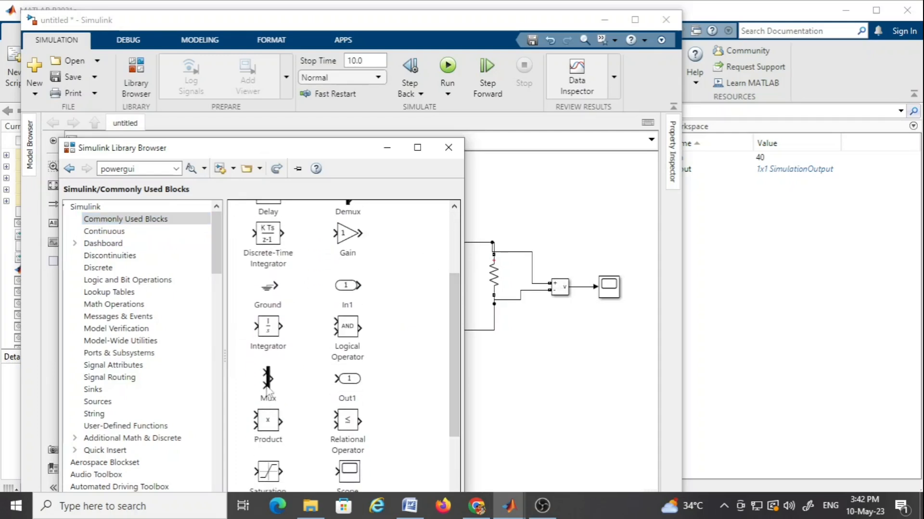
left_click_drag(266, 386, 567, 357)
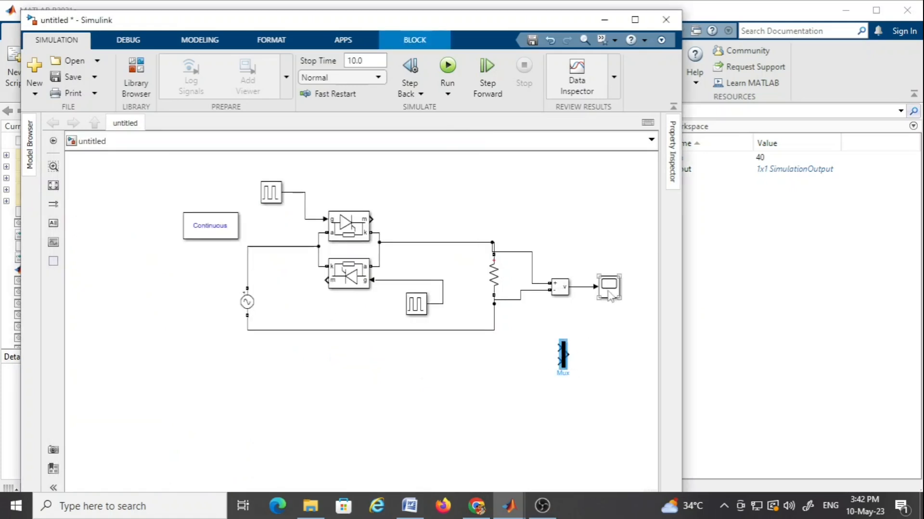
left_click_drag(609, 288, 617, 288)
left_click_drag(562, 355, 579, 342)
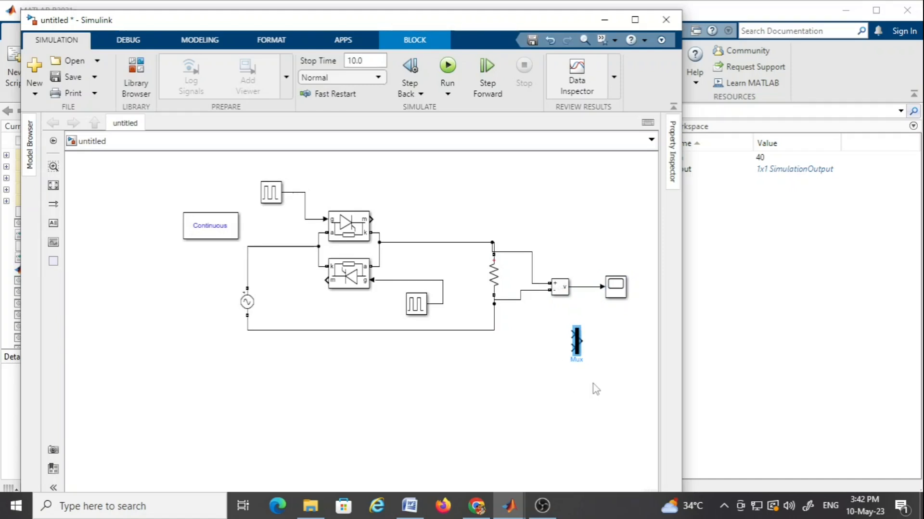
left_click(569, 362)
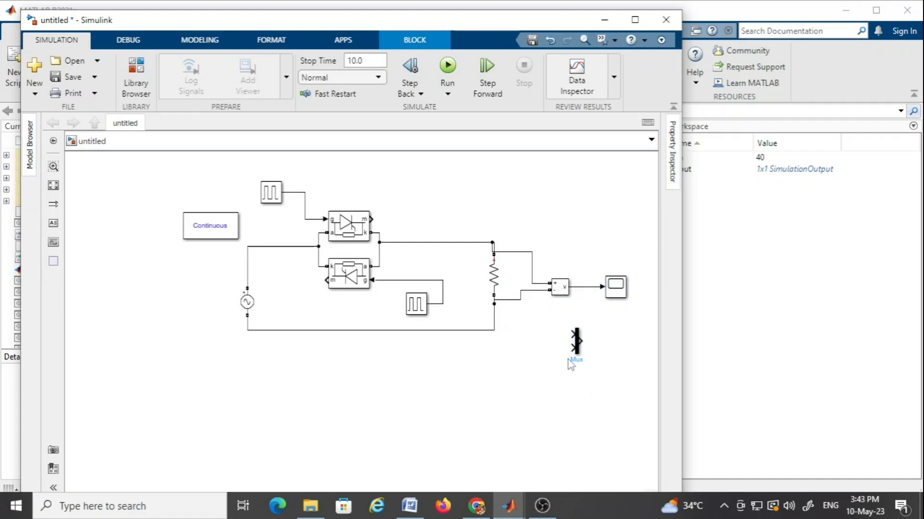
Step: Duplicate the Voltage Measurement block below the circuit and wire the copy's inputs across the AC voltage source
left_click(245, 314)
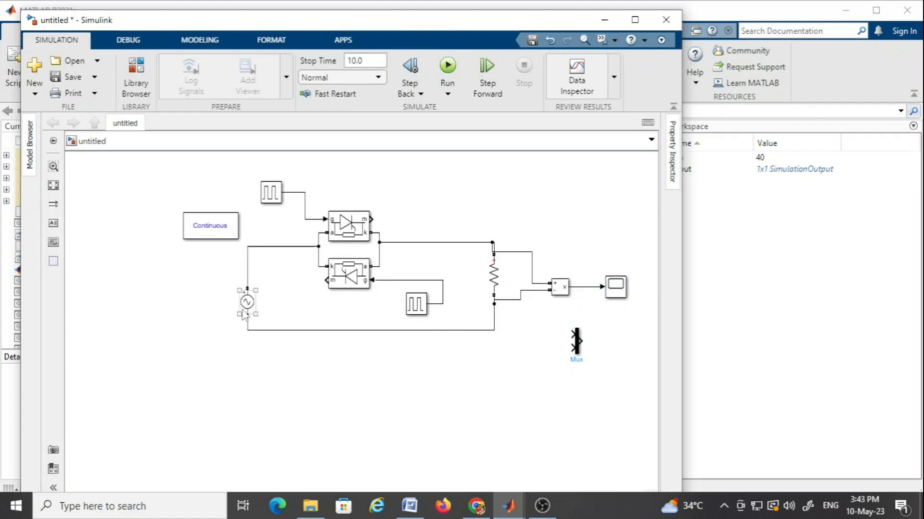
left_click(558, 289)
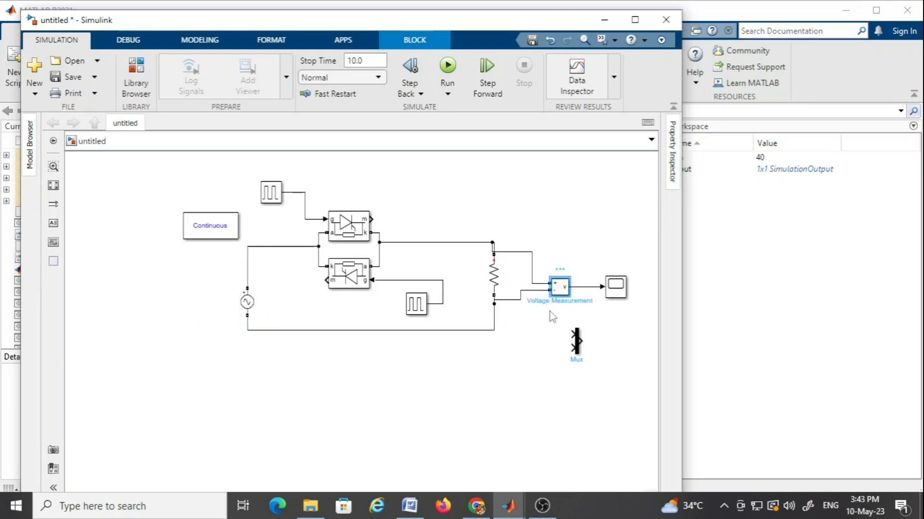
left_click(515, 366)
key("ctrl+v")
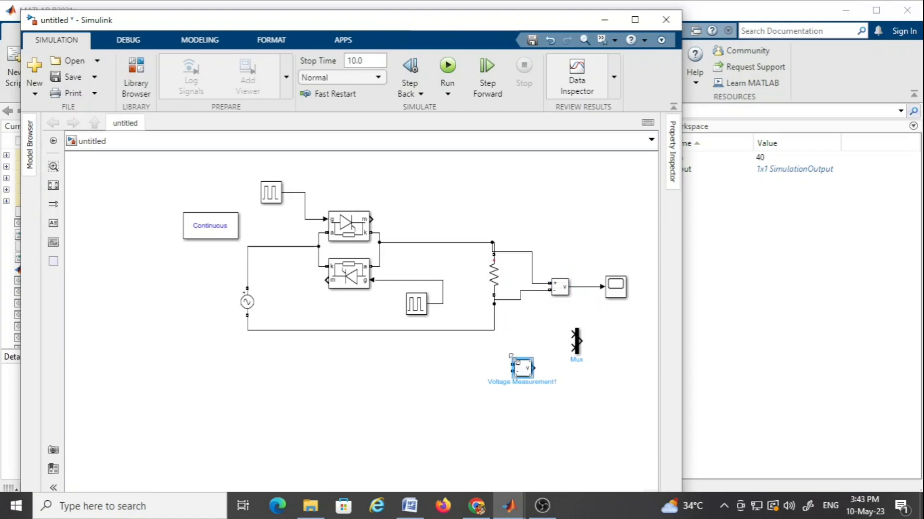
left_click_drag(512, 365, 255, 247)
left_click_drag(509, 372, 260, 331)
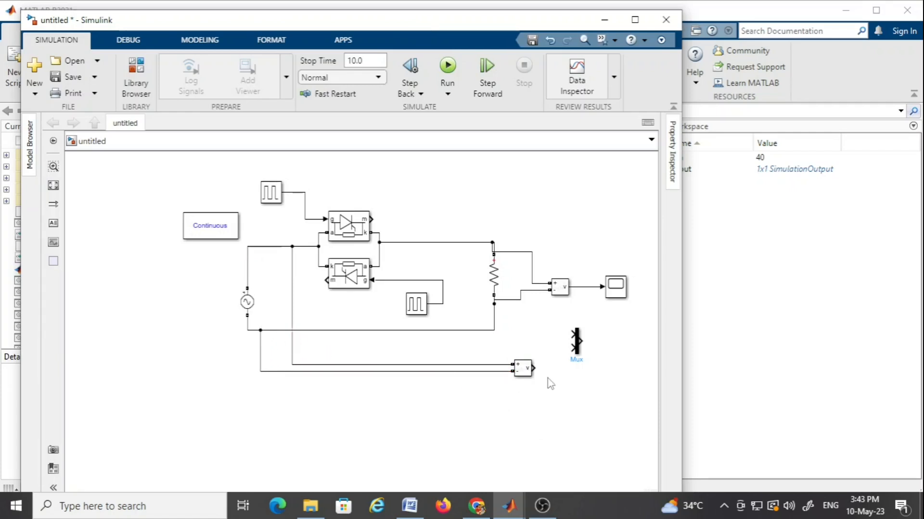
Step: Wire both voltage measurement outputs into the Mux and feed its output to the Scope in place of the direct line
mouse_move(534, 381)
left_mouse_down()
mouse_move(538, 359)
mouse_move(571, 350)
left_mouse_up()
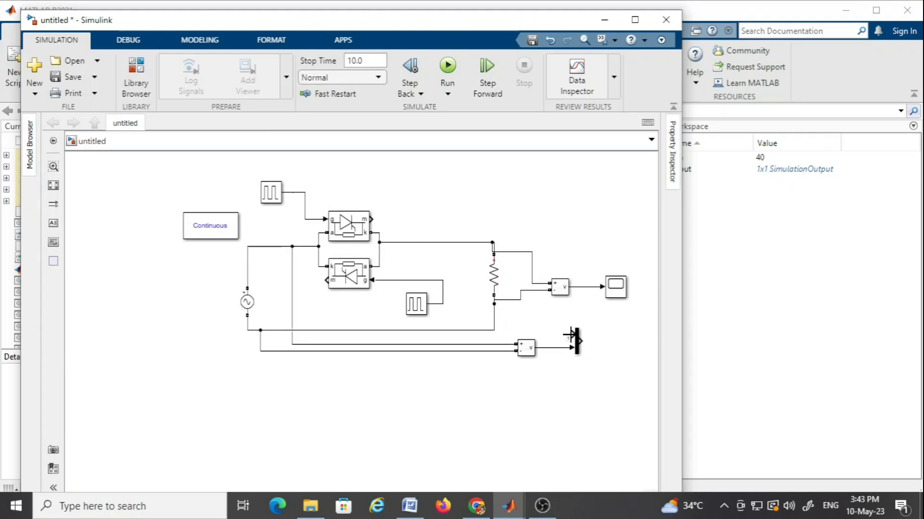
mouse_move(572, 335)
left_mouse_down()
mouse_move(559, 295)
mouse_move(575, 286)
left_mouse_up()
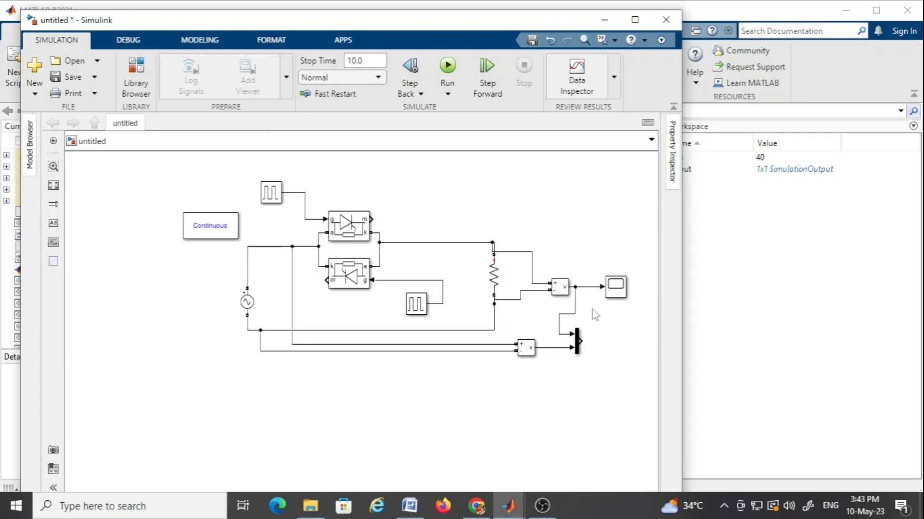
left_click(593, 287)
key("Delete")
left_click(618, 293)
left_click_drag(621, 294, 580, 341)
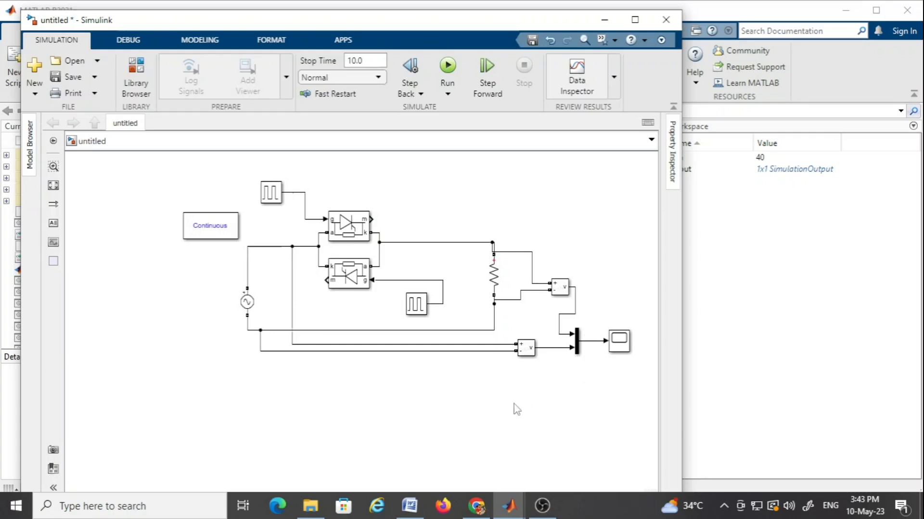
Step: Run the simulation of the model and bring the model window back to the front
left_click(447, 67)
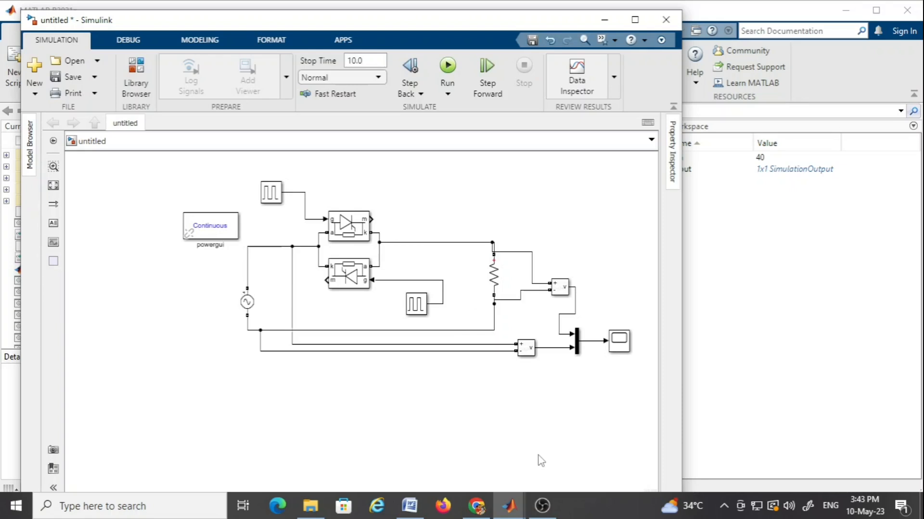
left_click(509, 506)
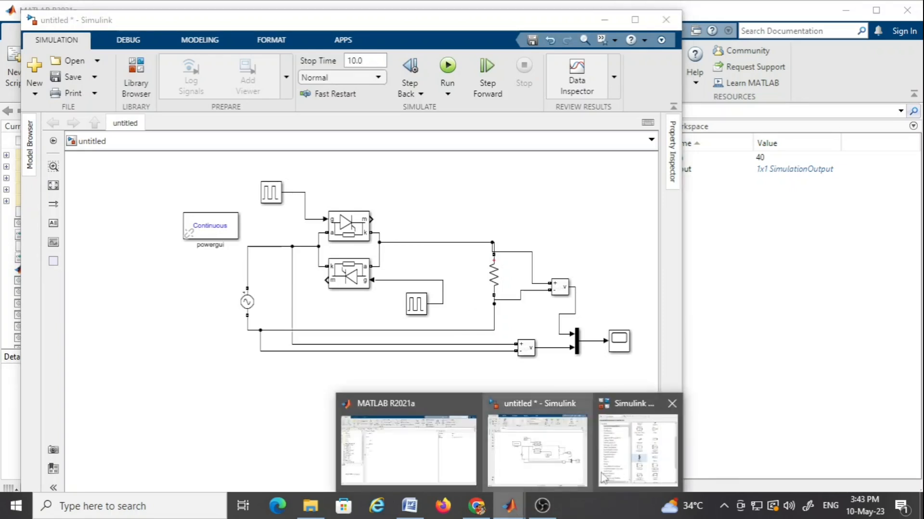
left_click(530, 466)
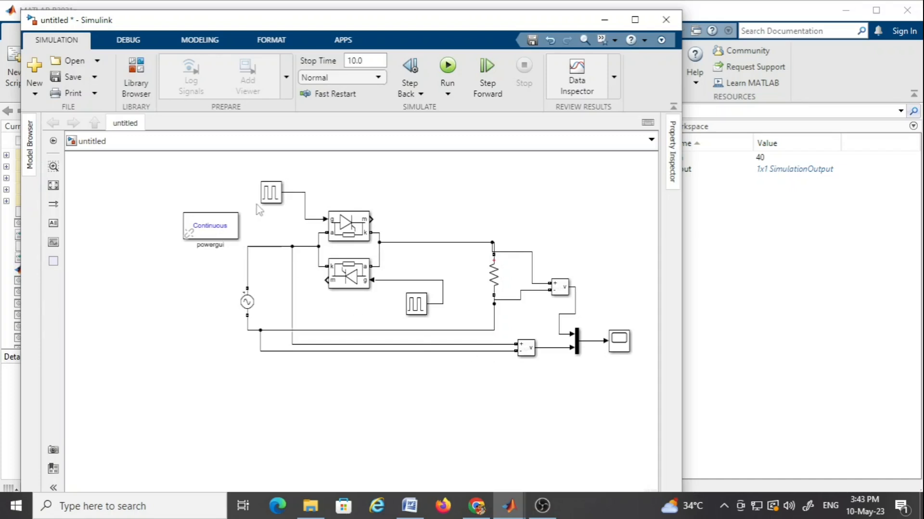
Step: Switch to the MATLAB main window and set the workspace variable a to 25
left_click(278, 199)
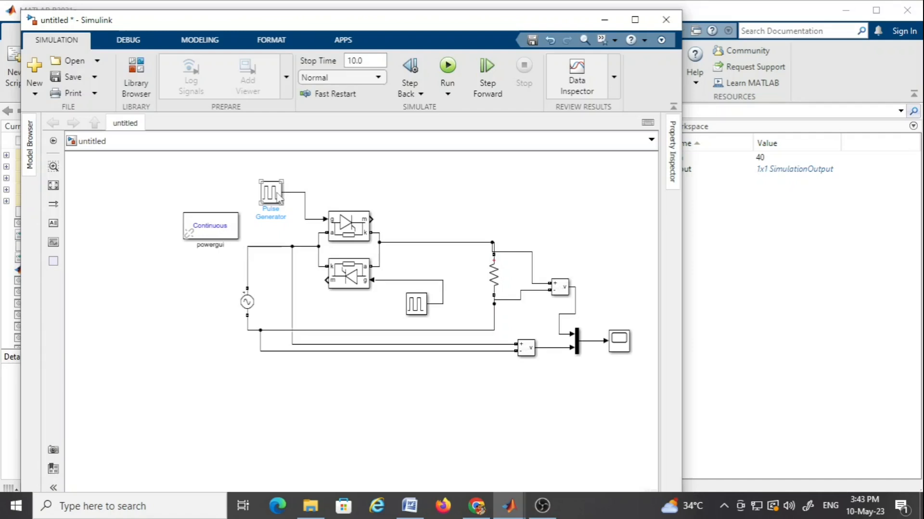
left_click(283, 169)
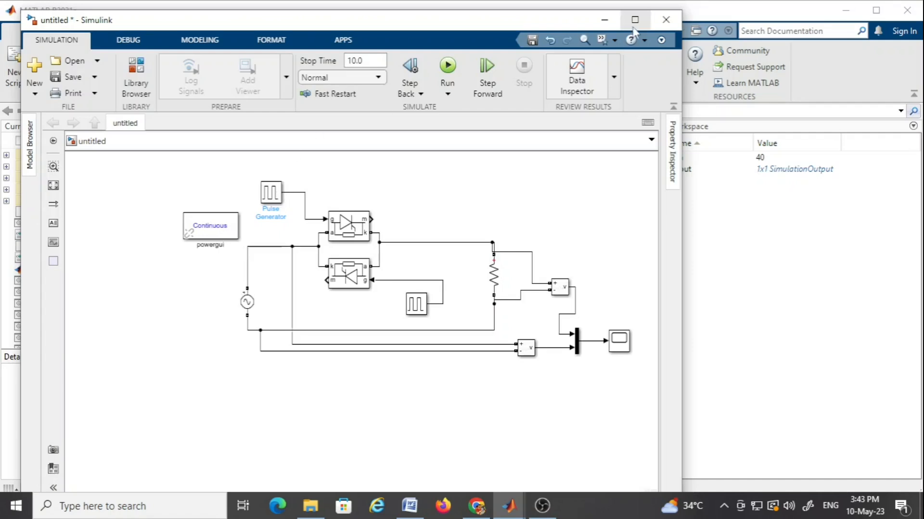
left_click(604, 24)
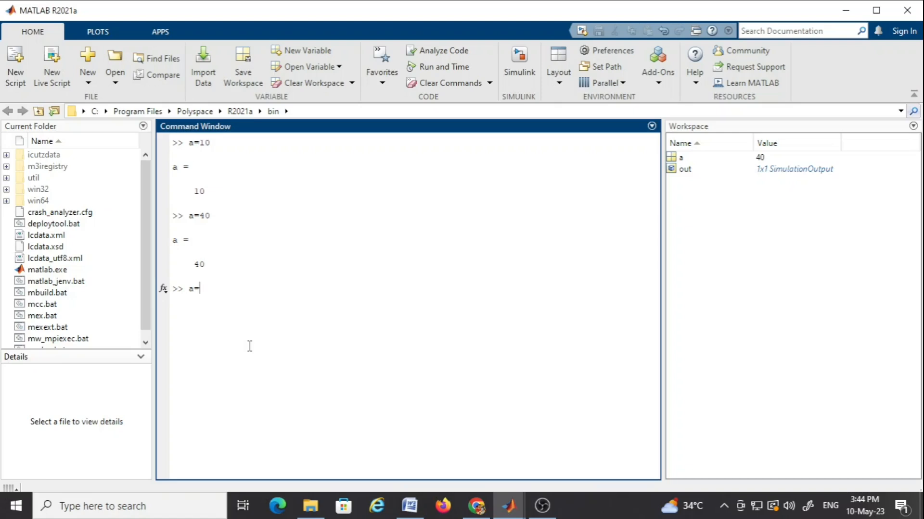
key("Return")
Step: Return to the Simulink model, run the simulation with the new variable value and open the Scope
mouse_move(509, 505)
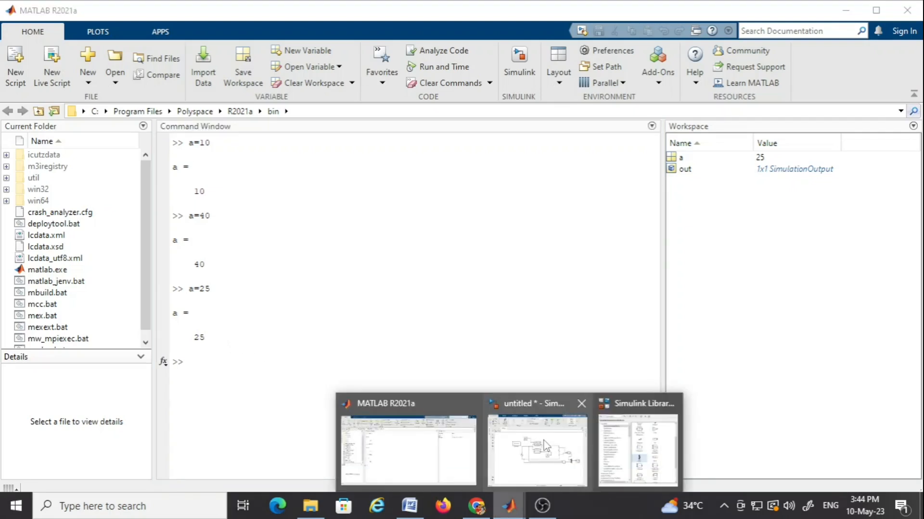
left_click(538, 445)
left_click(446, 67)
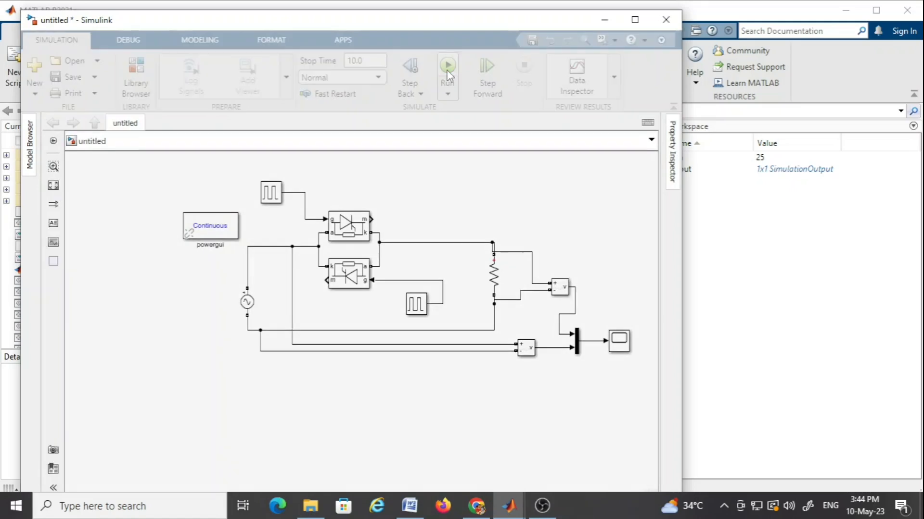
left_click(494, 277)
left_click(621, 347)
double_click(622, 343)
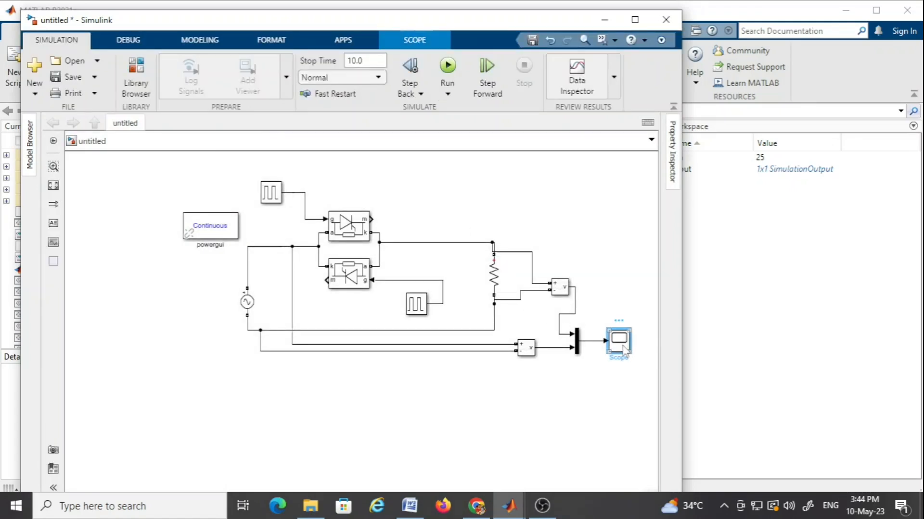
left_click(603, 71)
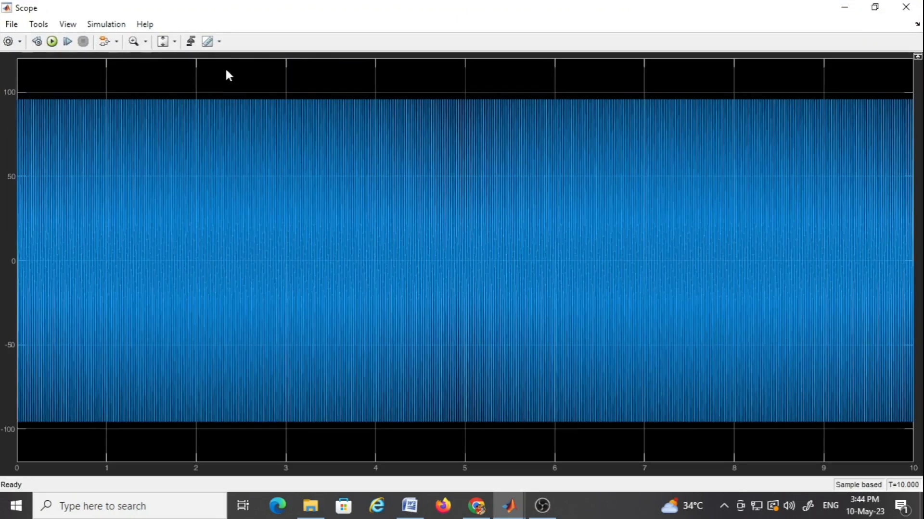
Step: Zoom the Scope's time axis in on a few cycles near 2.95 s to examine the source and load waveforms
left_click(145, 41)
left_click(136, 67)
left_click_drag(255, 89, 398, 92)
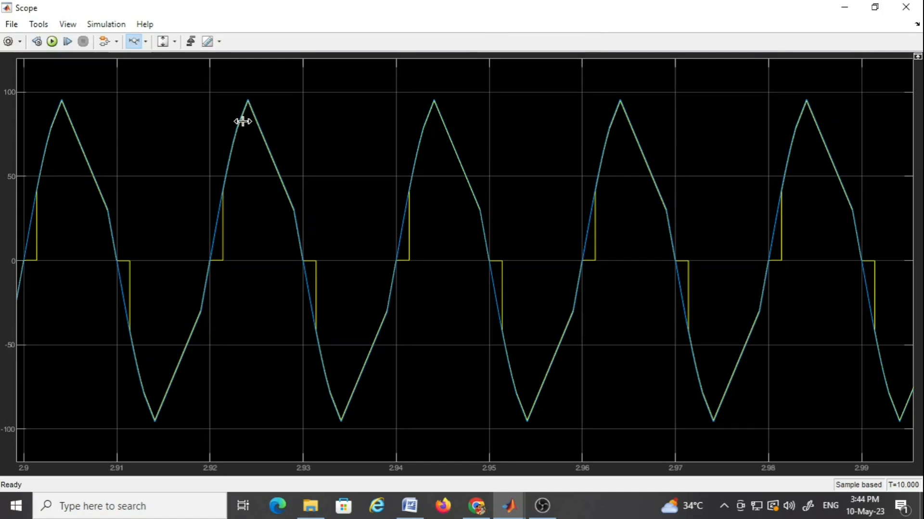
Step: Set the Scope's sample time to 0.0001 and close the Scope
left_click(8, 41)
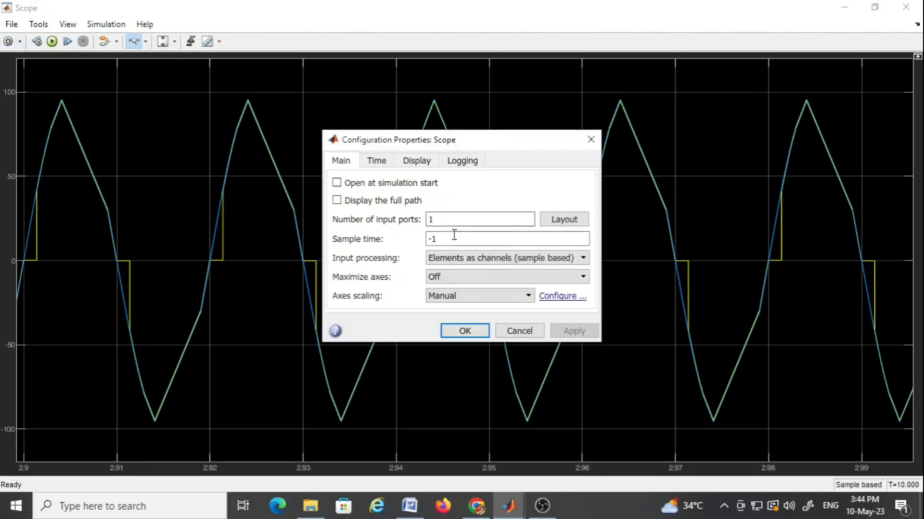
double_click(446, 239)
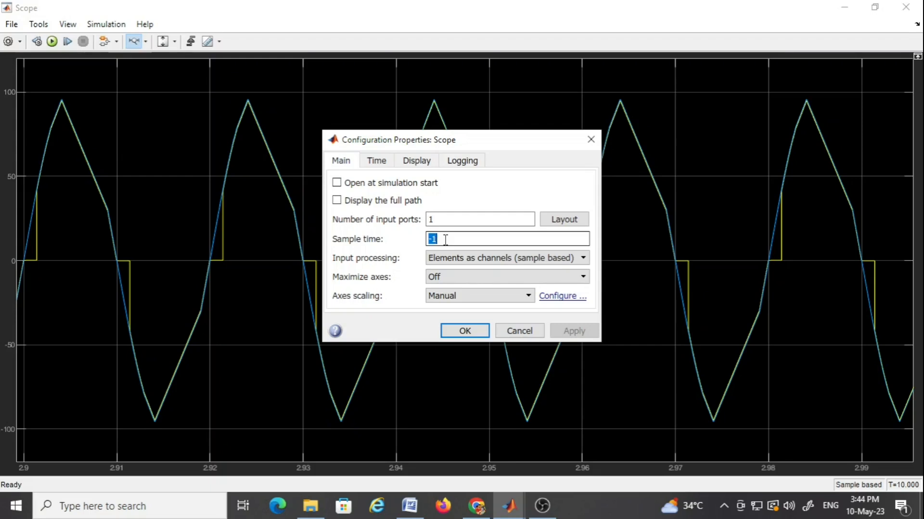
type("0")
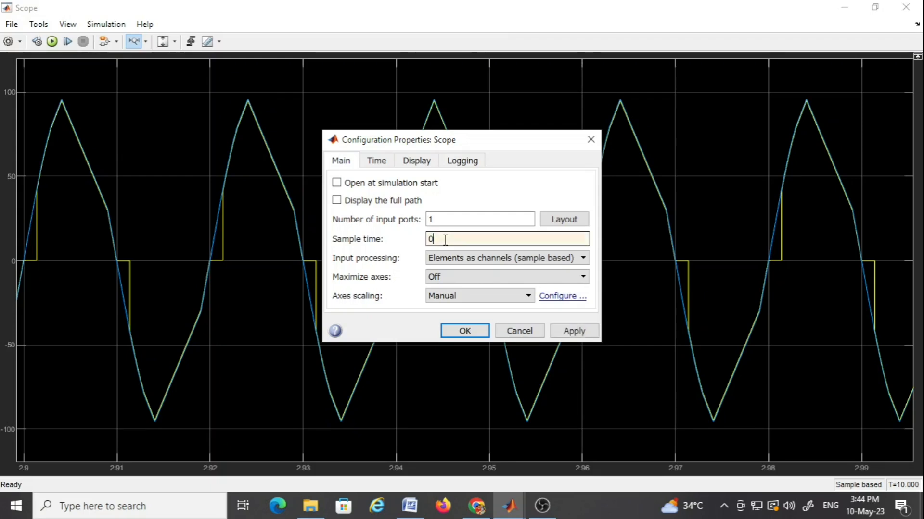
type(".0001")
key("Return")
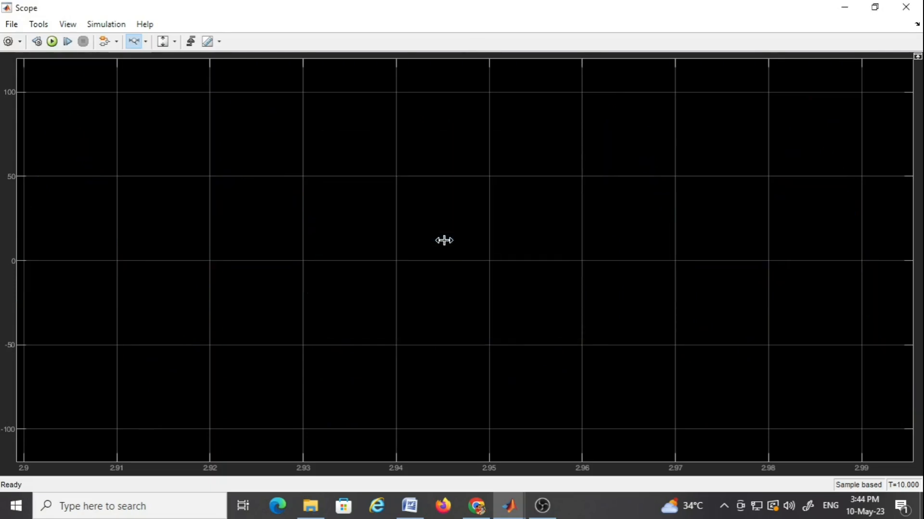
left_click(906, 9)
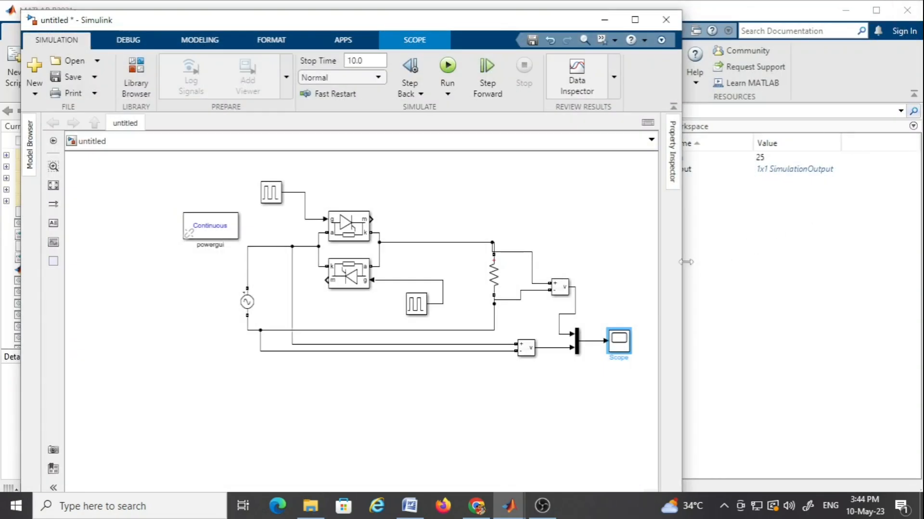
Step: Rerun the simulation and examine a few cycles of both voltages near 4.74 s in the Scope
left_click(449, 71)
double_click(618, 341)
left_click_drag(406, 84, 527, 79)
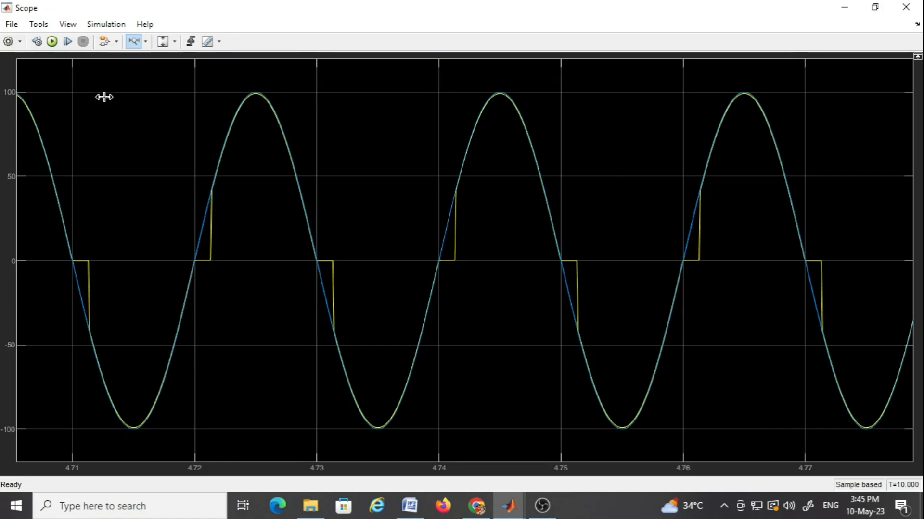
Step: Look through the Scope's display, logging, time and main configuration properties for multi-display options
left_click(9, 42)
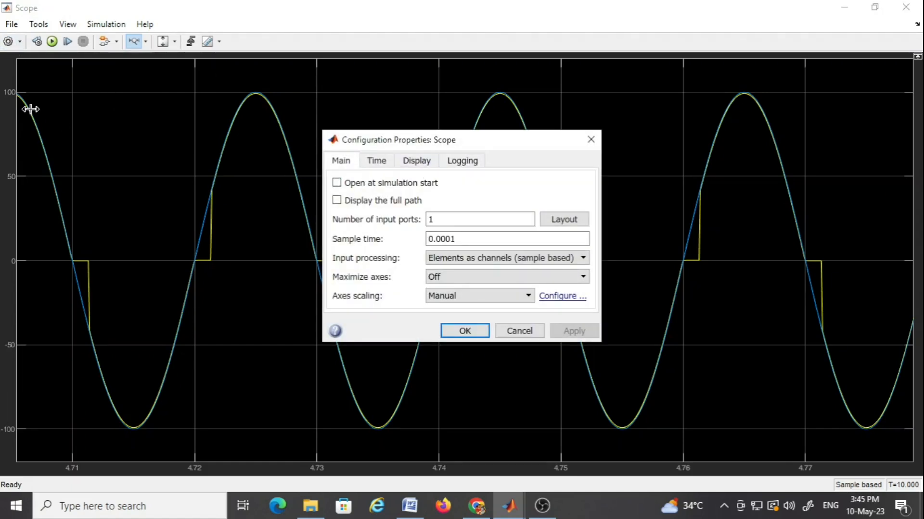
left_click(416, 162)
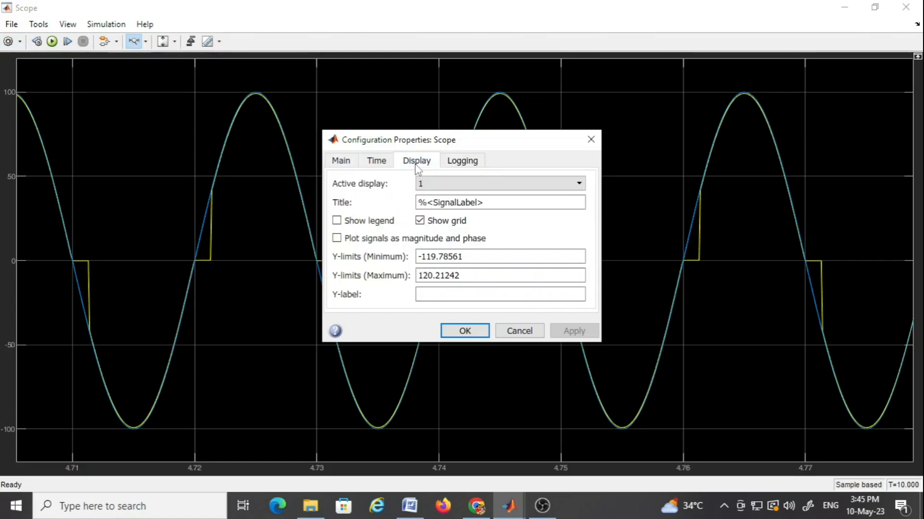
left_click(459, 184)
left_click(459, 184)
left_click(459, 168)
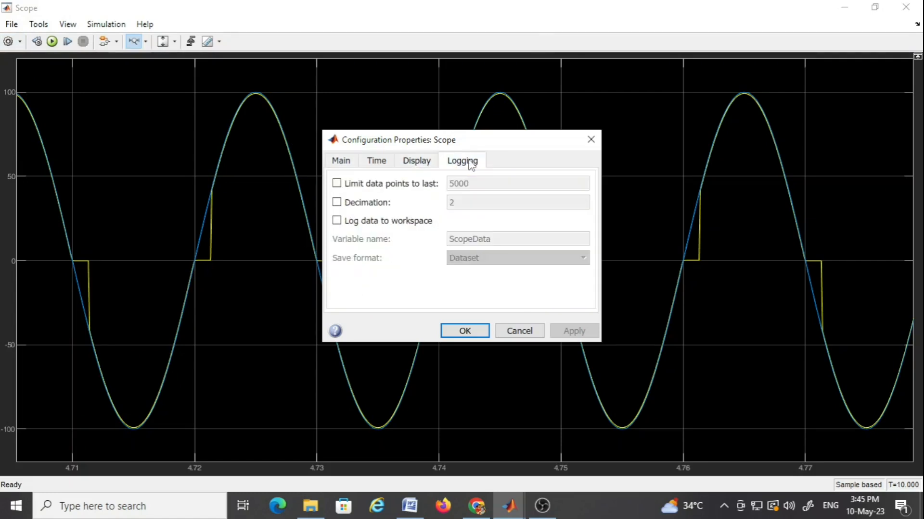
left_click(378, 165)
left_click(347, 166)
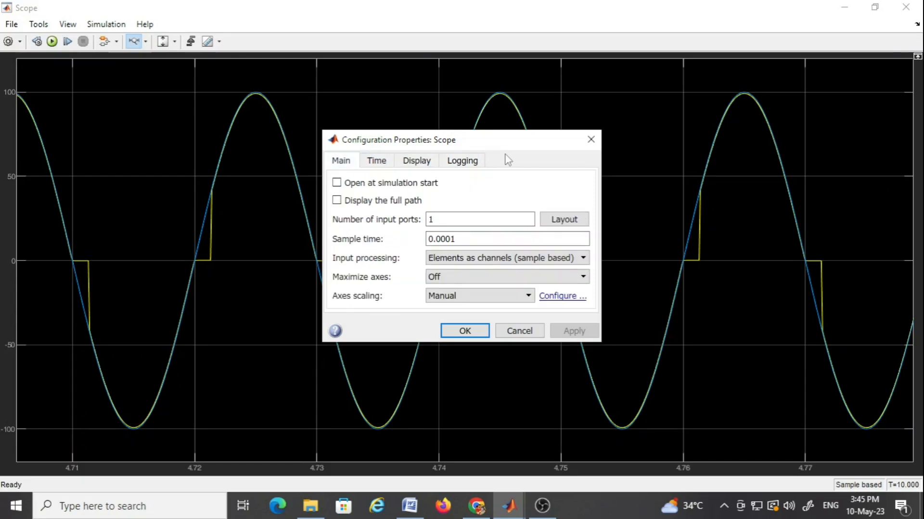
left_click(590, 140)
Step: Change the Scope layout to two displays stacked in one column
left_click(74, 26)
left_click(74, 26)
left_click(73, 27)
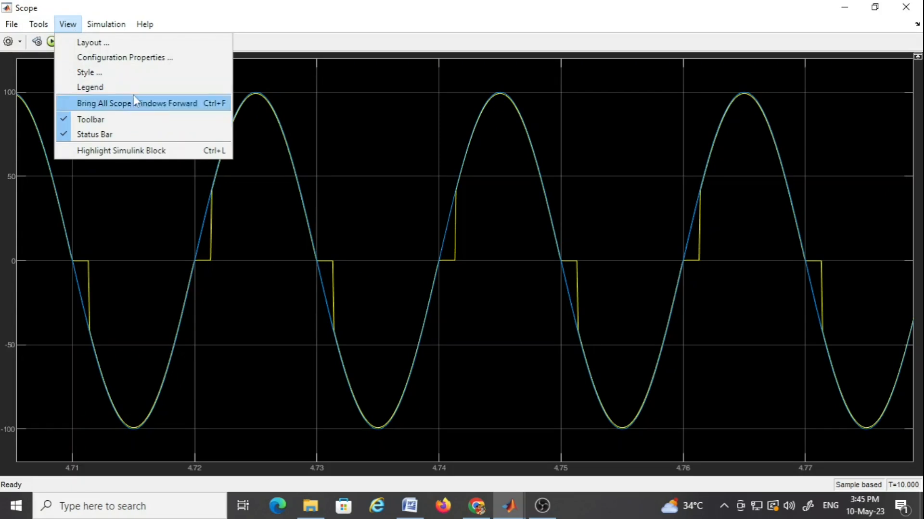
left_click(151, 47)
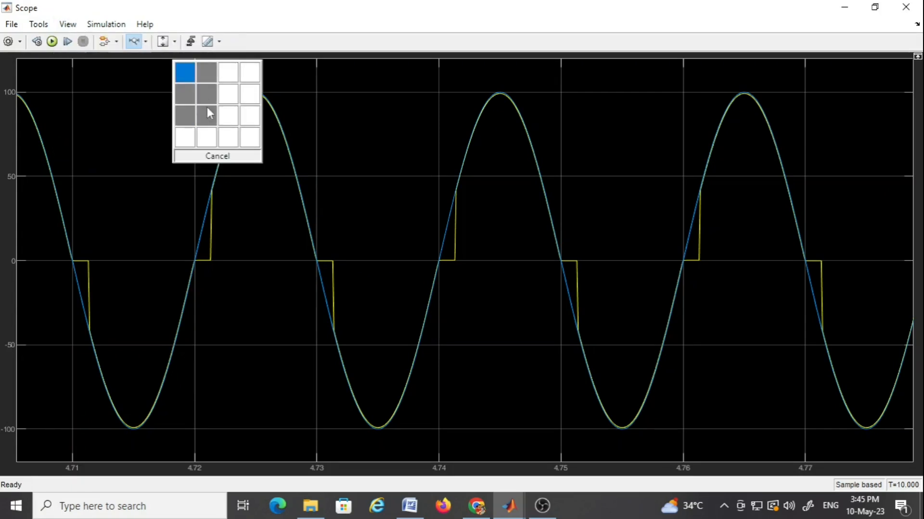
left_click(180, 99)
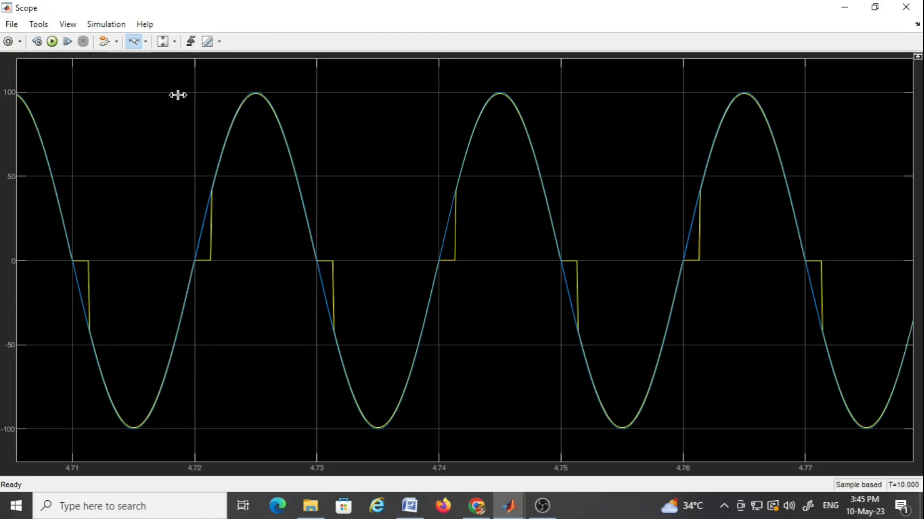
Step: Reopen the Scope after another simulation run and check the waveforms in the two-display layout
left_click(906, 7)
left_click(449, 66)
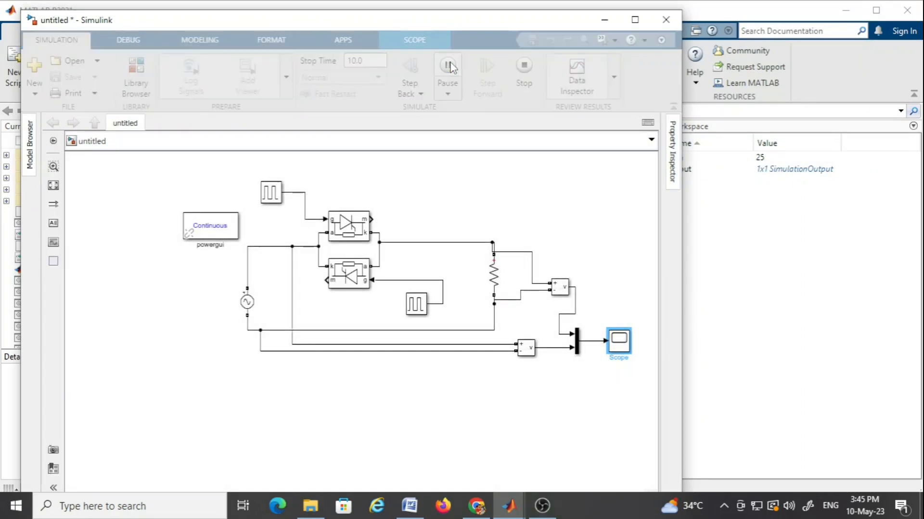
double_click(618, 339)
left_click_drag(487, 76, 553, 74)
left_click(905, 6)
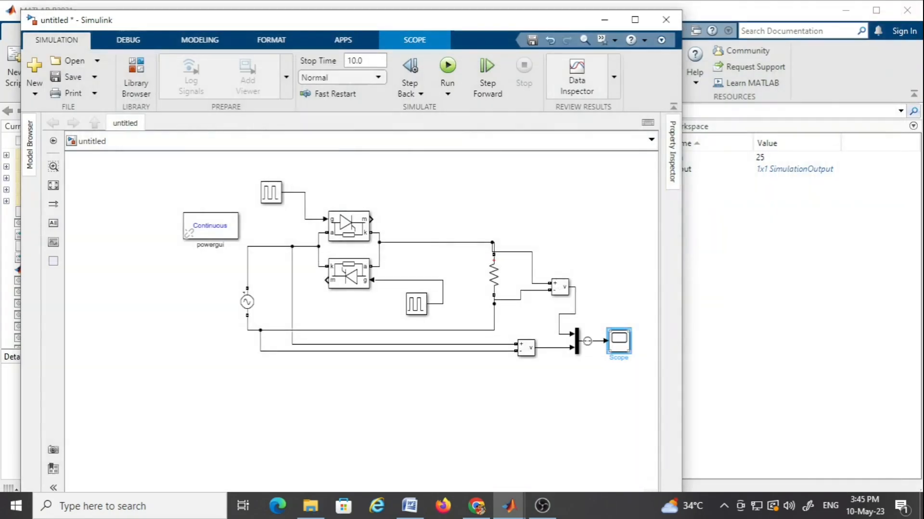
Step: Delete the Mux together with its lines to the Scope and from the load voltage measurement
left_click(578, 344)
key("Delete")
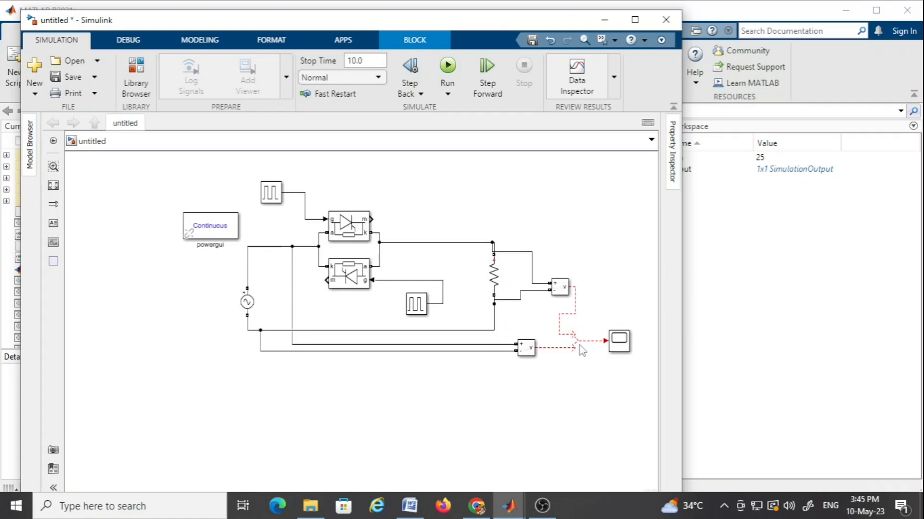
left_click(592, 341)
key("Delete")
left_click(561, 337)
key("Delete")
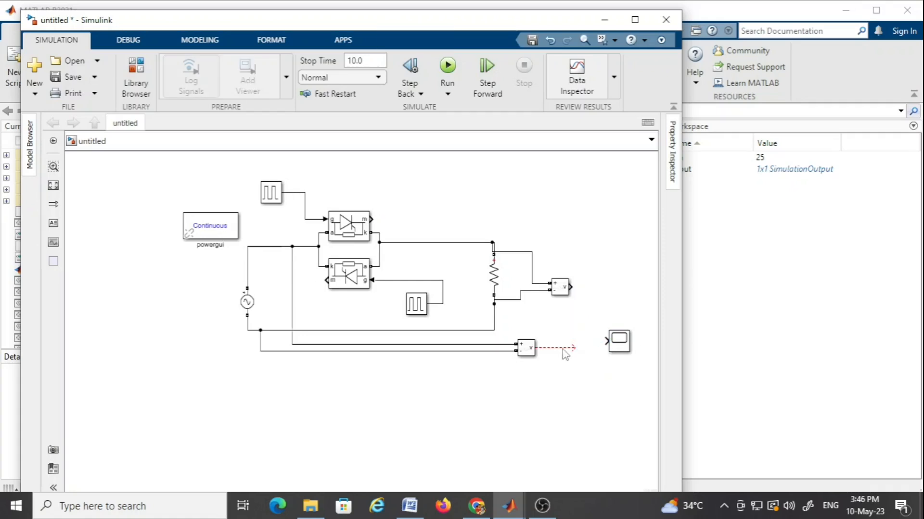
Step: Set the Scope's number of input ports to 2 in its configuration properties and close the Scope window
left_click(622, 345)
double_click(620, 343)
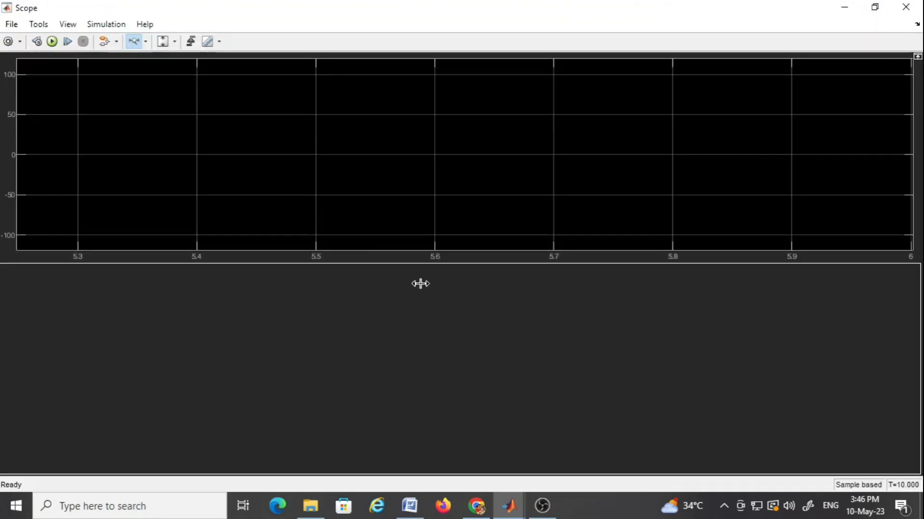
left_click(11, 24)
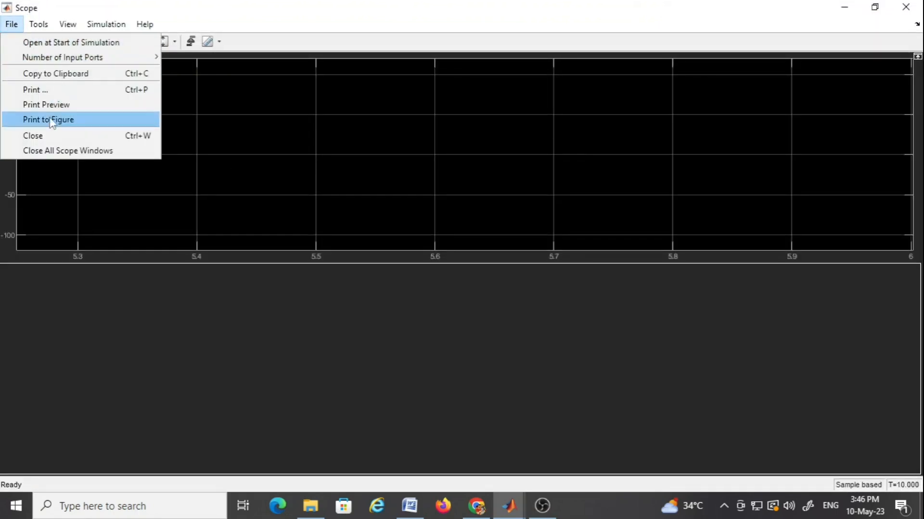
left_click(323, 180)
left_click(12, 43)
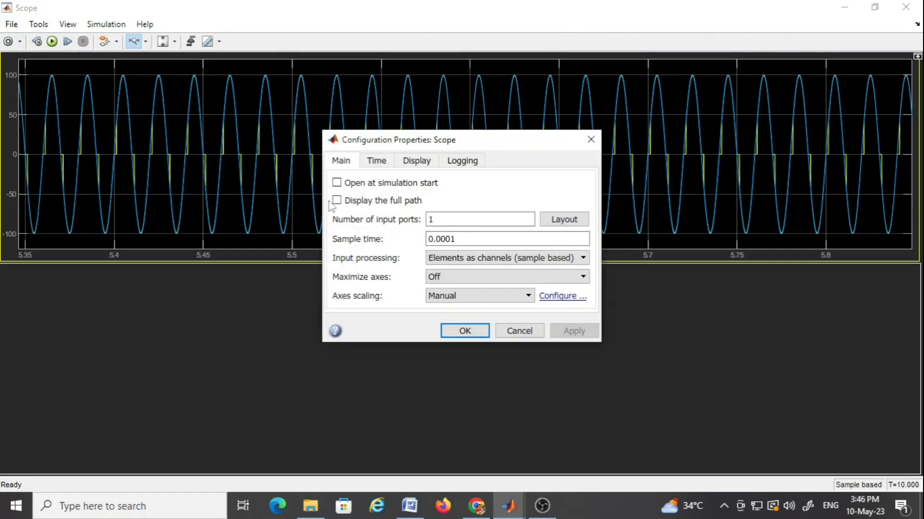
type("2")
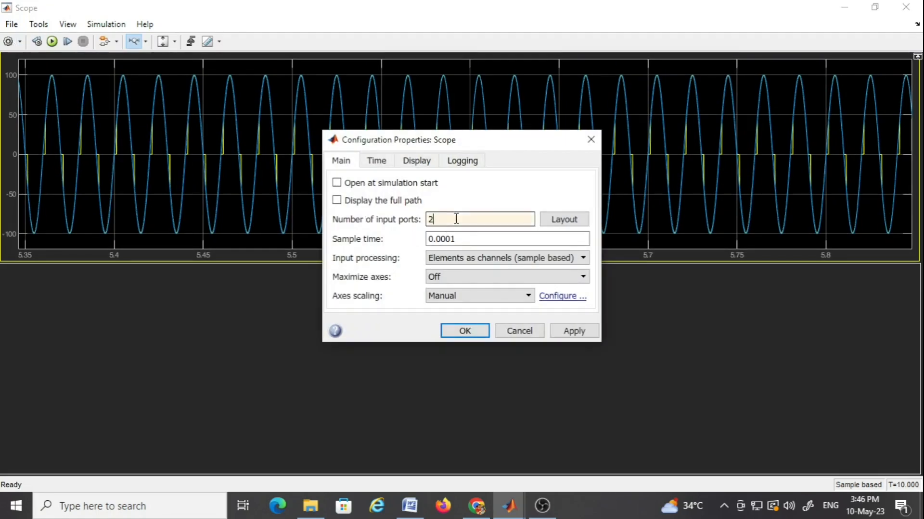
key("Return")
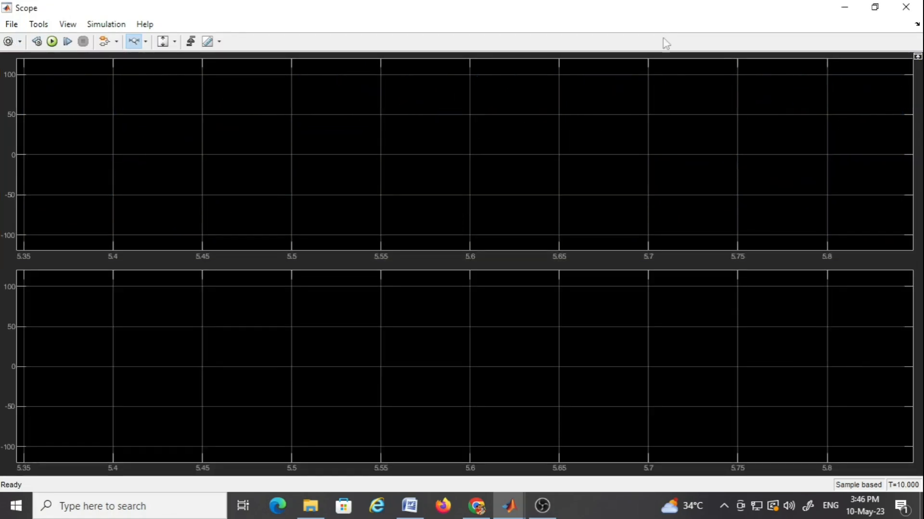
left_click(903, 7)
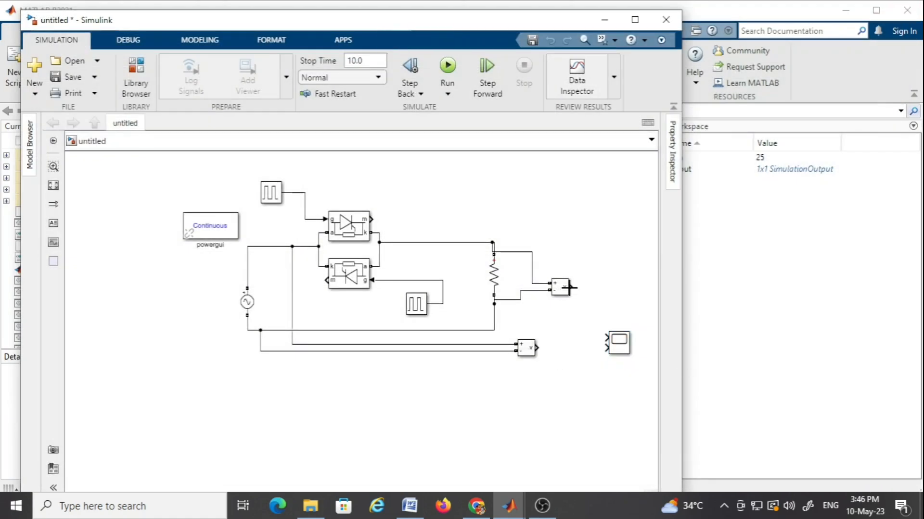
Step: Connect the load voltage measurement to the Scope's first input and the source voltage measurement to its second input
left_click_drag(570, 287, 605, 338)
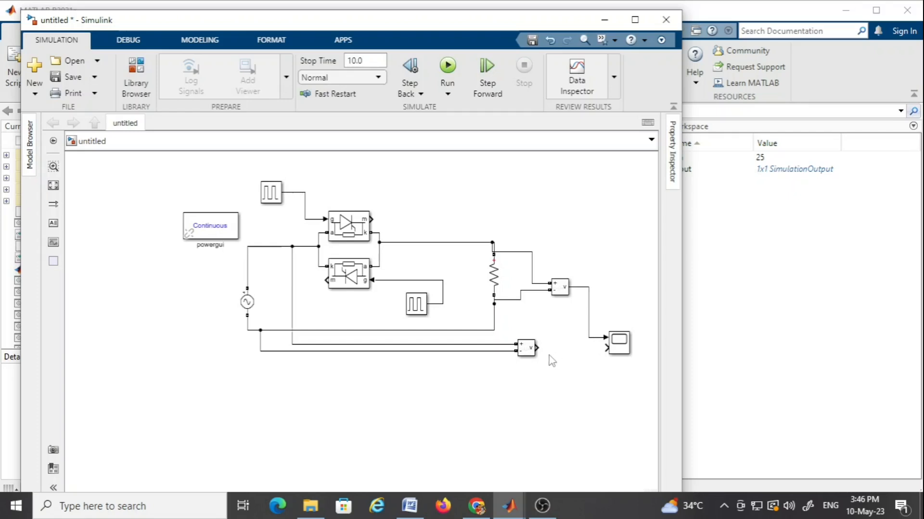
left_click_drag(537, 347, 605, 347)
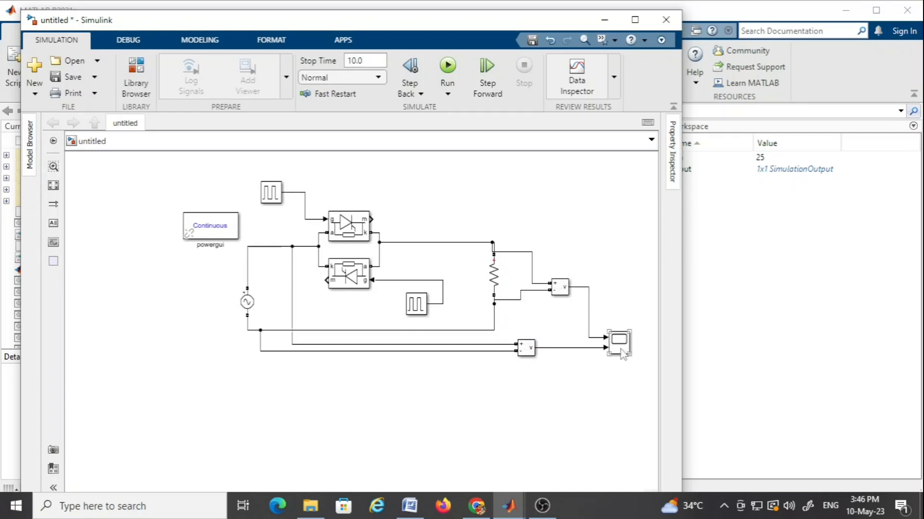
Step: Run the simulation and zoom the Scope's time axis to a few cycles to compare the load and source voltage waveforms
left_click(448, 66)
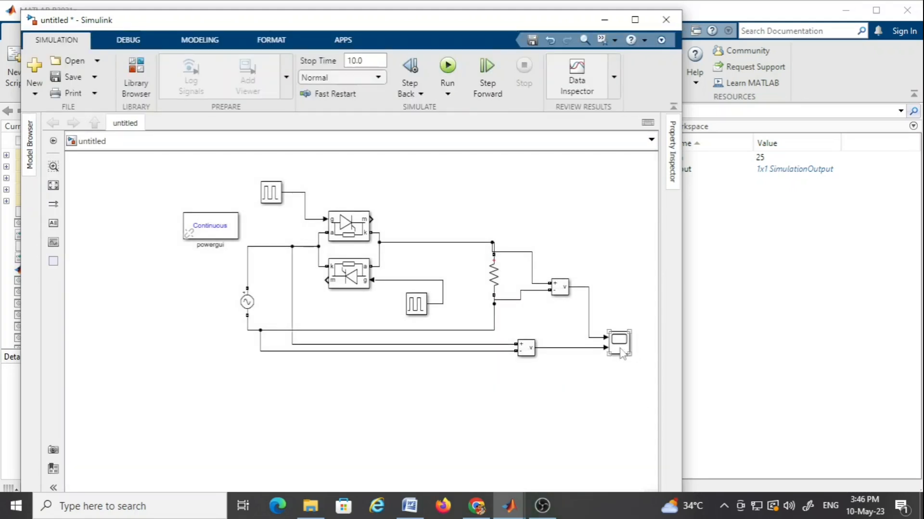
double_click(621, 353)
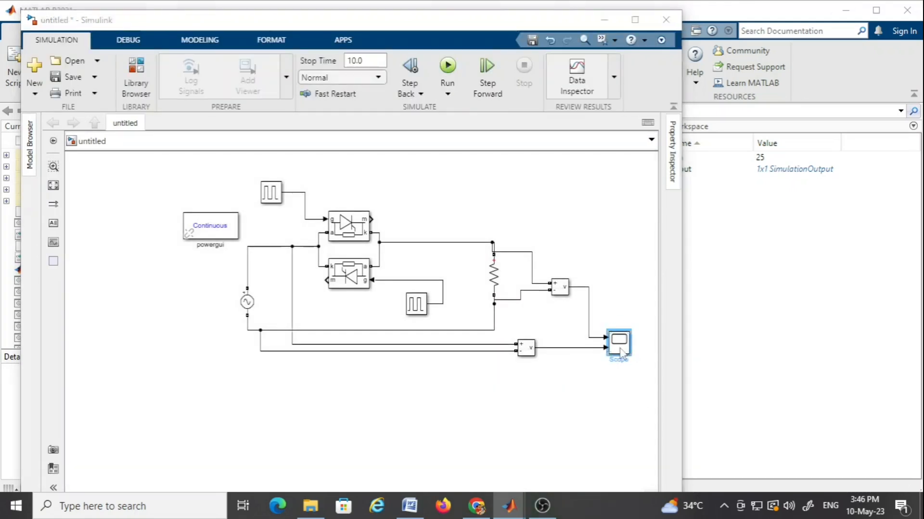
left_click_drag(383, 72, 487, 72)
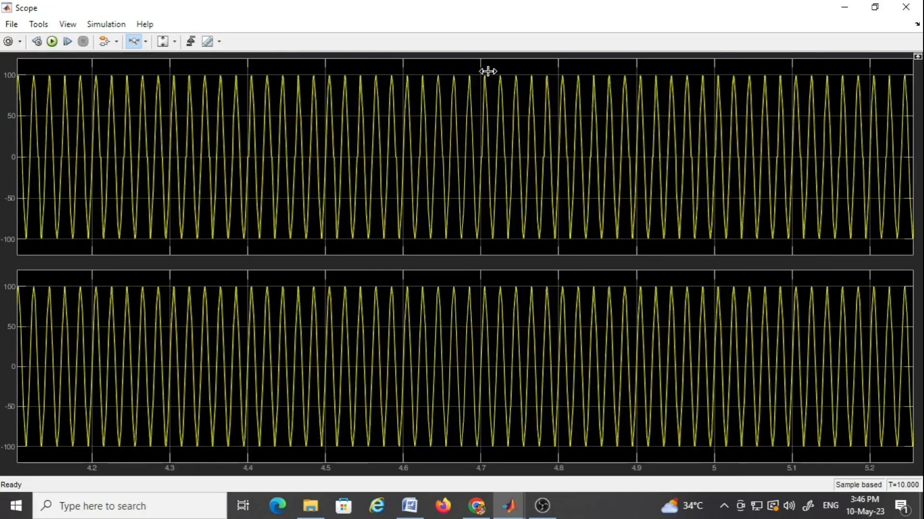
left_click_drag(411, 68, 511, 68)
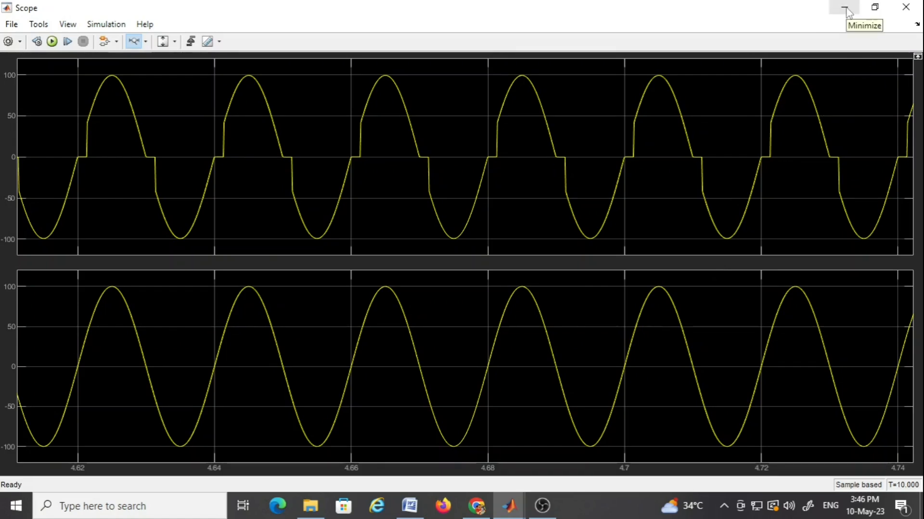
left_click(903, 6)
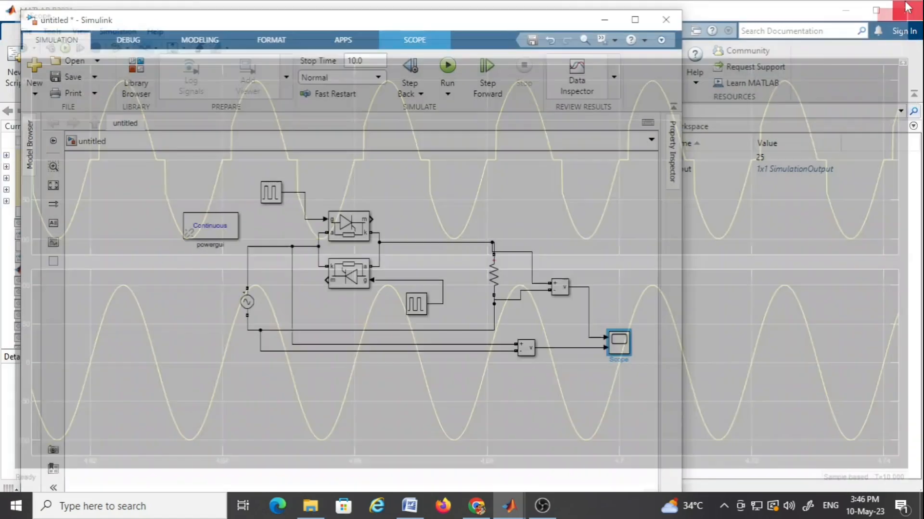
Step: Set the variable a to 60 in the MATLAB Command Window and return to the Simulink model
left_click(605, 19)
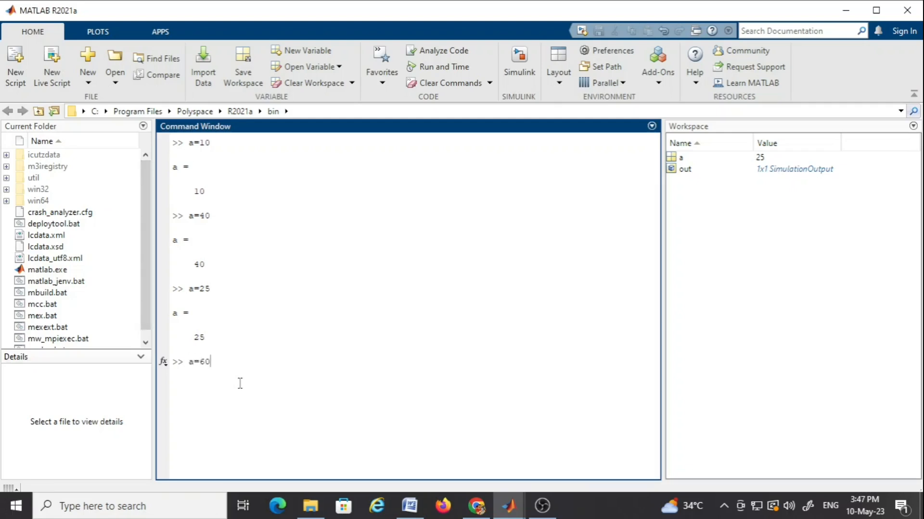
type("a=60")
key("Return")
mouse_move(509, 505)
left_click(551, 463)
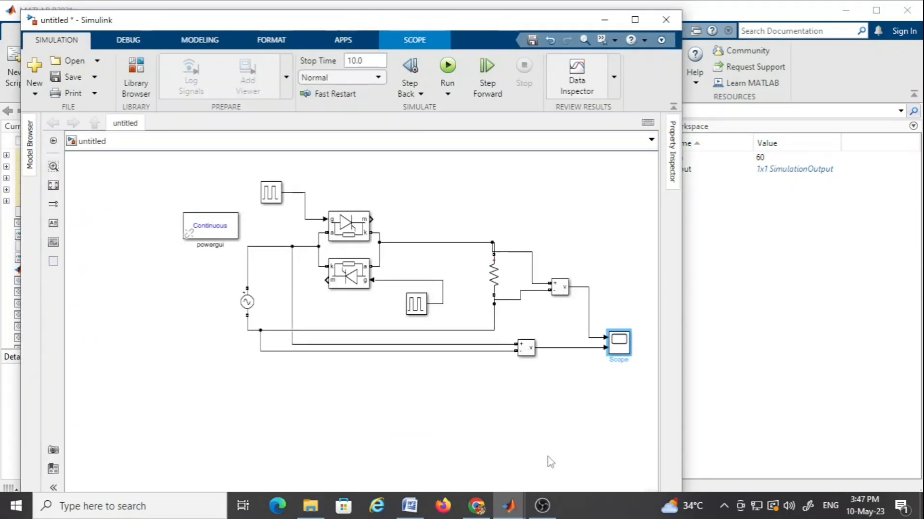
Step: Rerun the simulation with a=60 and zoom into several cycles on the Scope to examine both voltage waveforms
left_click(457, 215)
left_click(457, 65)
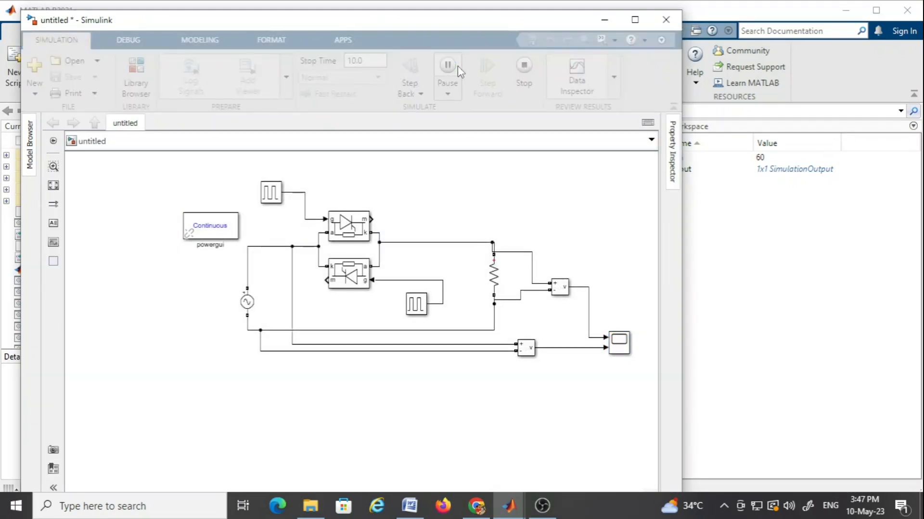
double_click(618, 343)
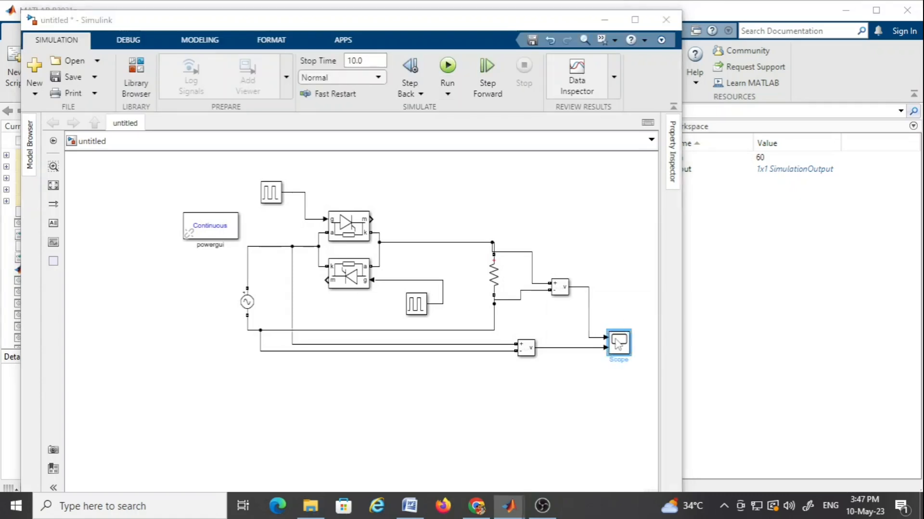
left_click_drag(399, 71, 487, 74)
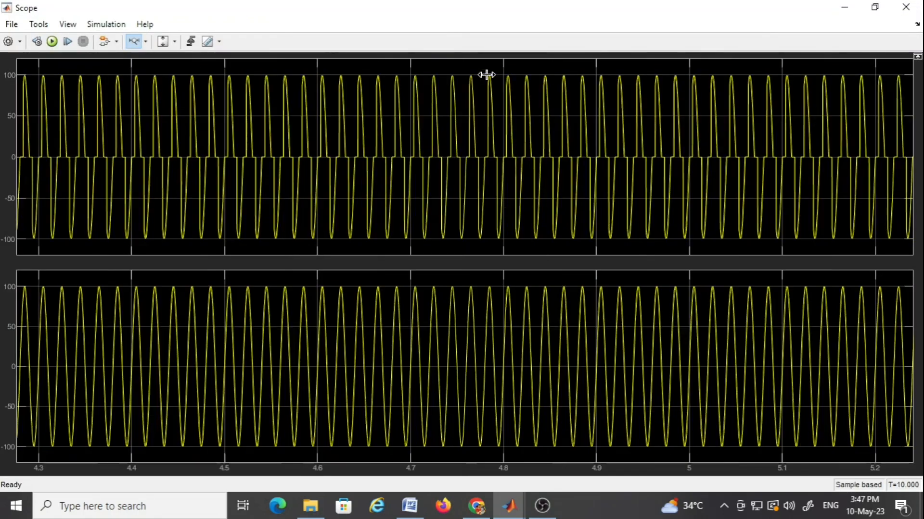
left_click_drag(417, 60, 580, 70)
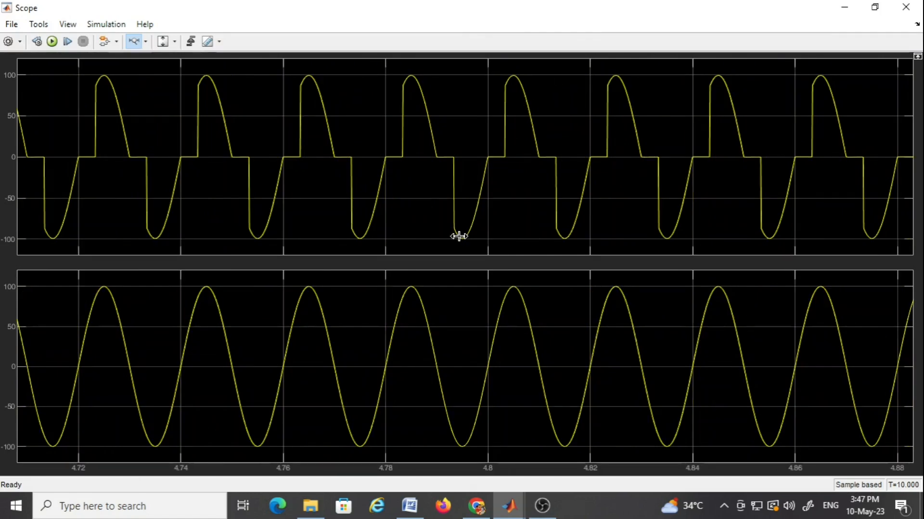